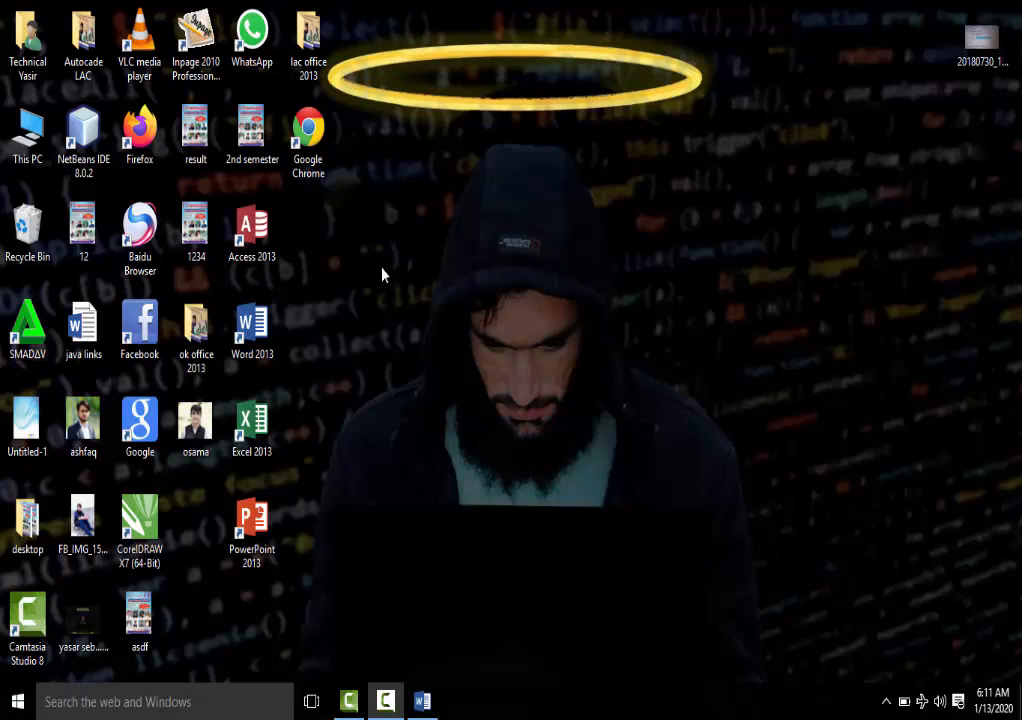
# - Open Word 2013, maximize its window and create a blank document
pyautogui.doubleClick(265, 318)
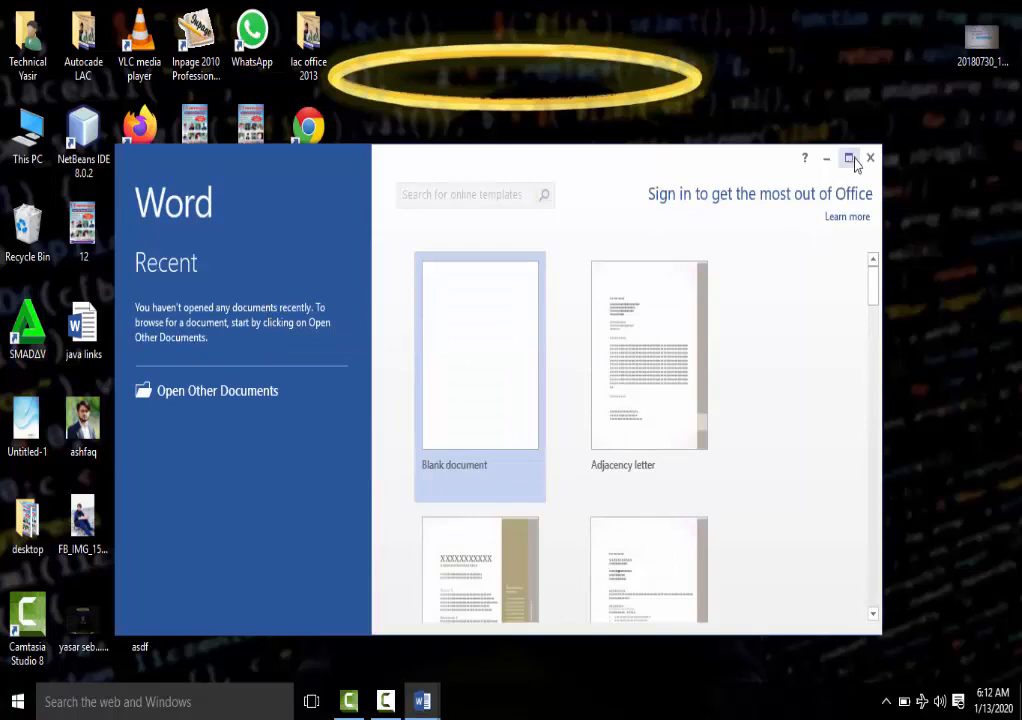
pyautogui.click(850, 158)
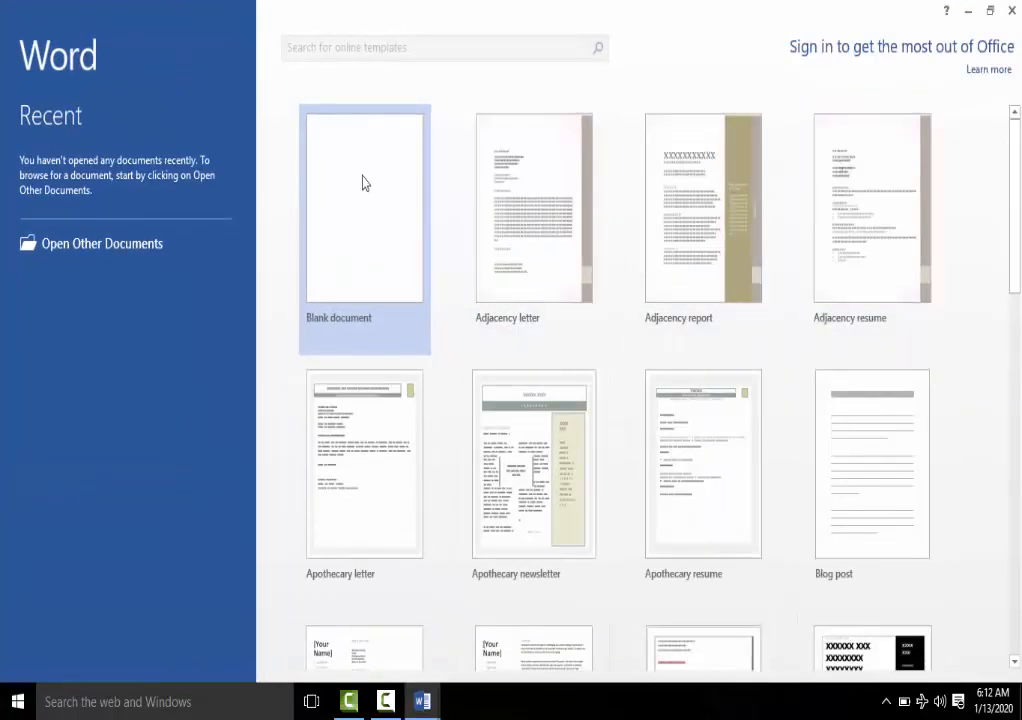
pyautogui.click(354, 178)
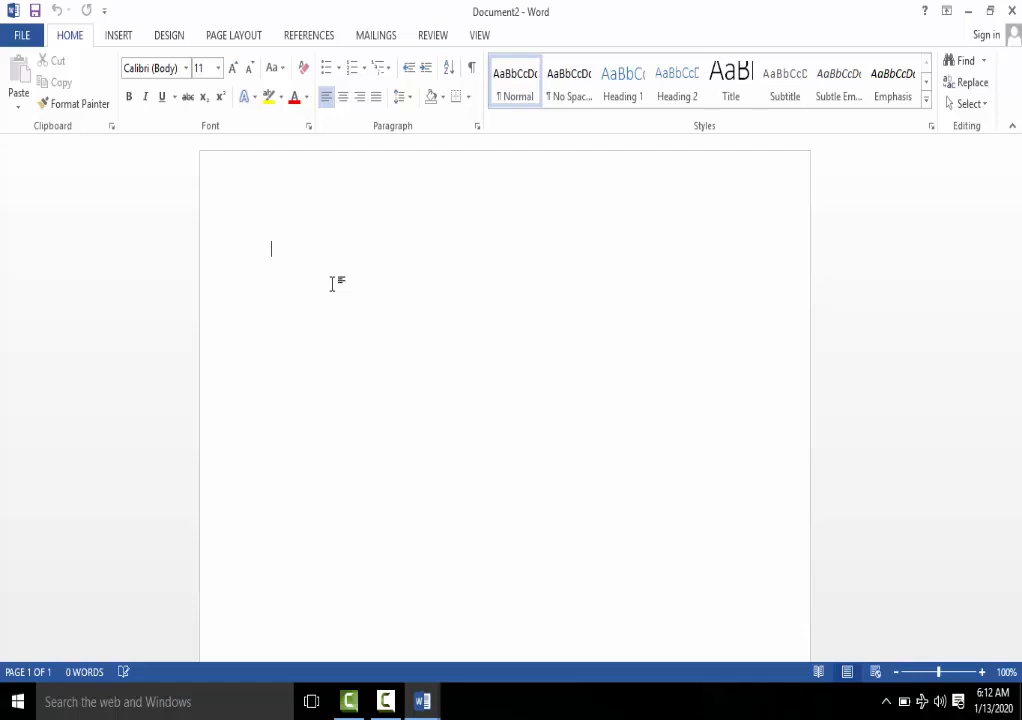
# - Enter the text "H2o" with a capital H on the first line of the document
pyautogui.write('h2')
pyautogui.hotkey('shift', 'F3')
pyautogui.write('0')
pyautogui.keyDown('ctrl'); pyautogui.scroll(5, 332, 284); pyautogui.keyUp('ctrl')
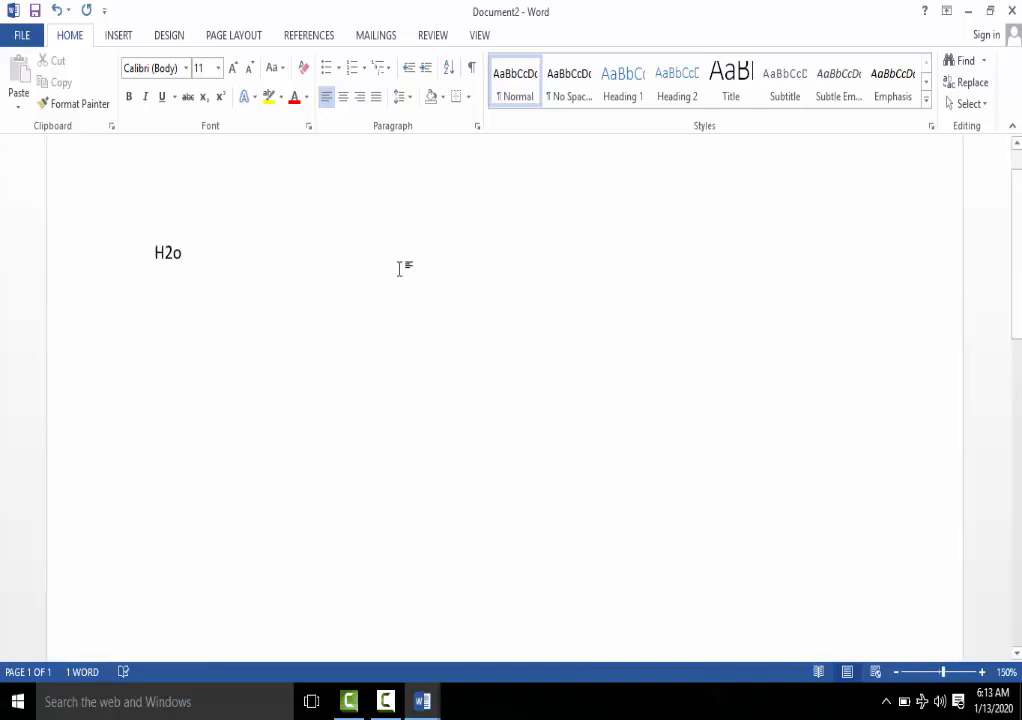
# - Format the 2 in "H2o" as subscript
pyautogui.click(173, 252)
pyautogui.moveTo(173, 252); pyautogui.dragTo(166, 252)
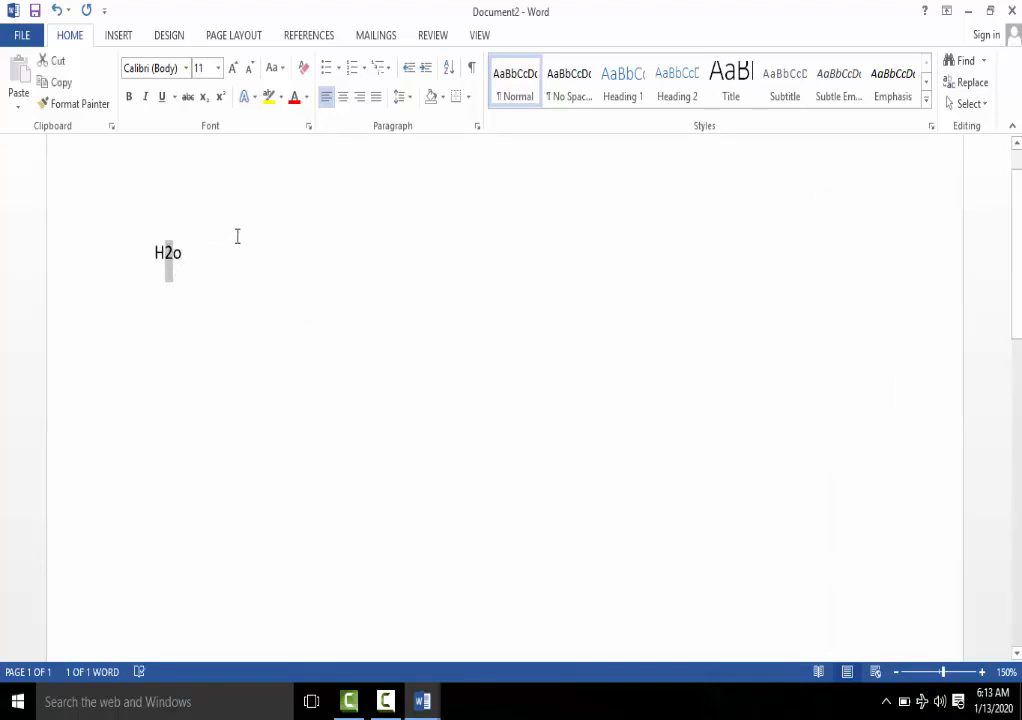
pyautogui.click(206, 100)
pyautogui.click(216, 230)
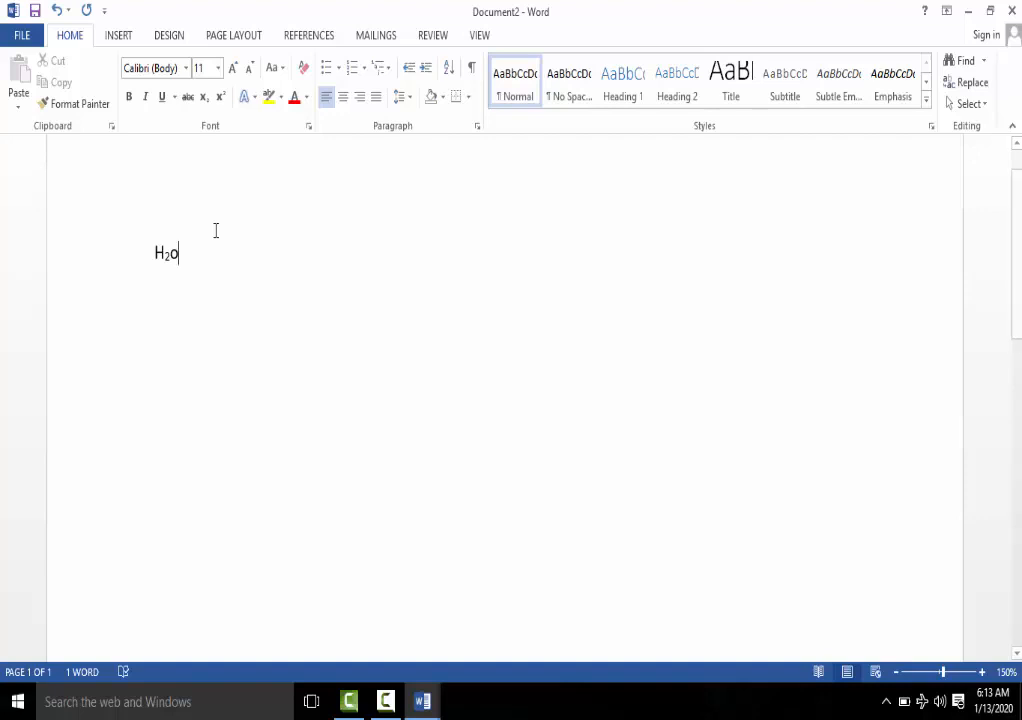
# - Write "5k" on a new line below H2o and format the k as subscript
pyautogui.press('Return')
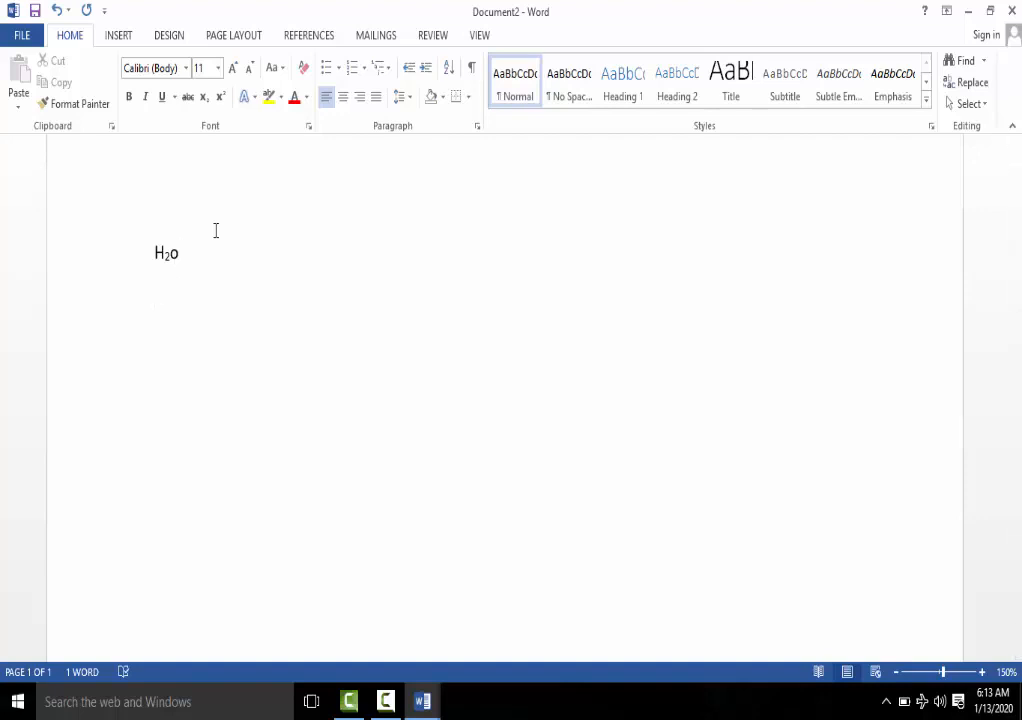
pyautogui.write('5')
pyautogui.write('k')
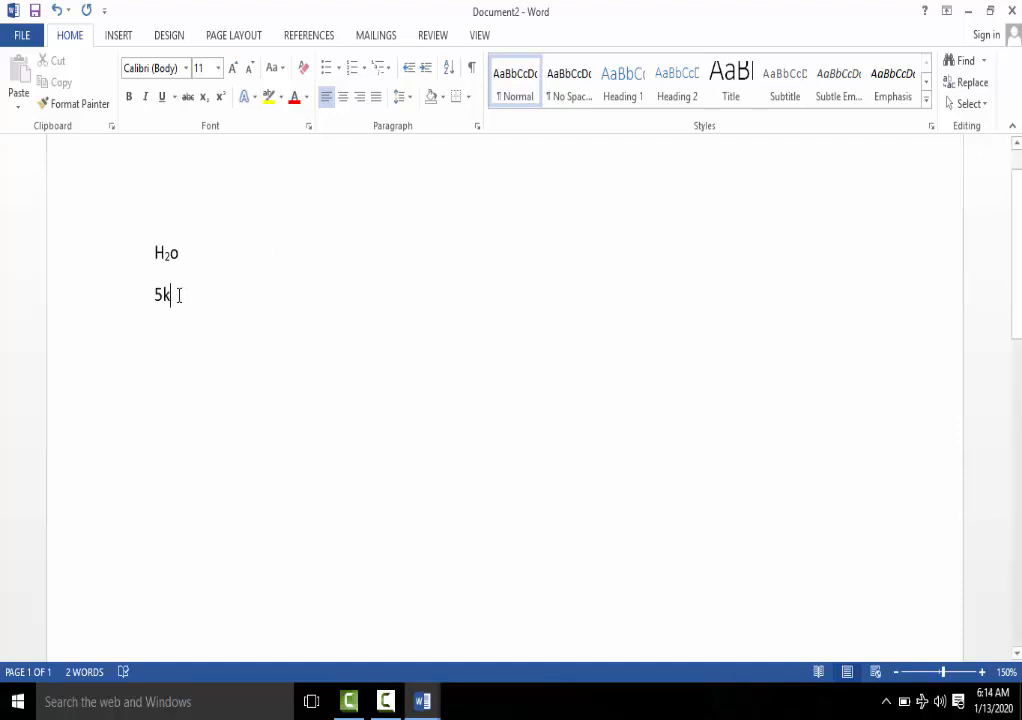
pyautogui.moveTo(172, 294); pyautogui.dragTo(164, 294)
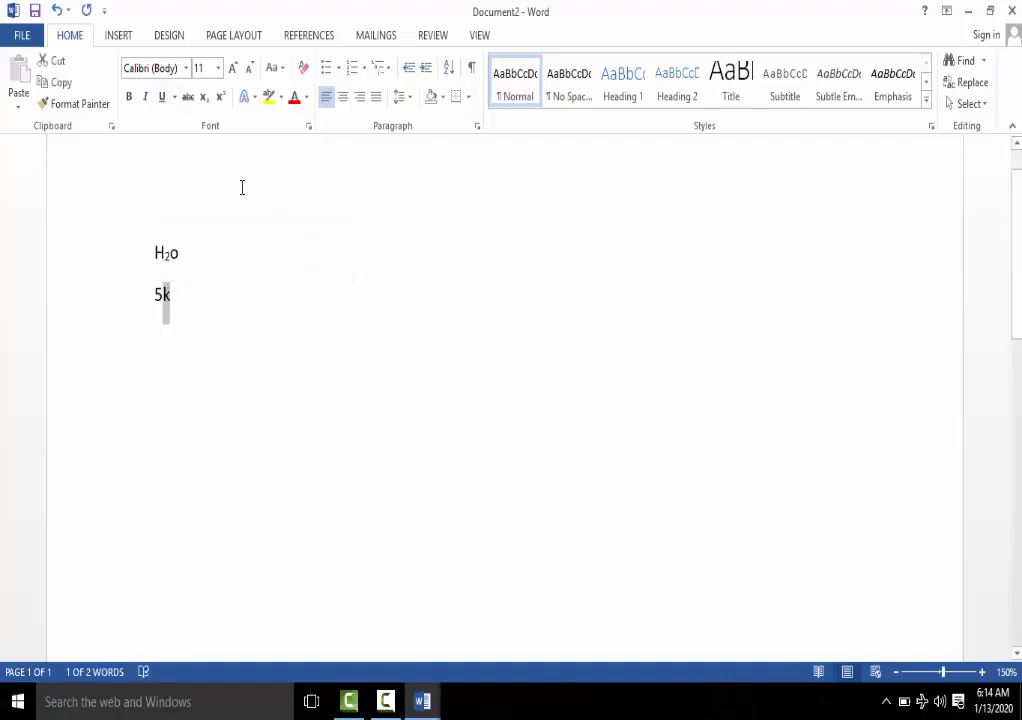
pyautogui.click(203, 103)
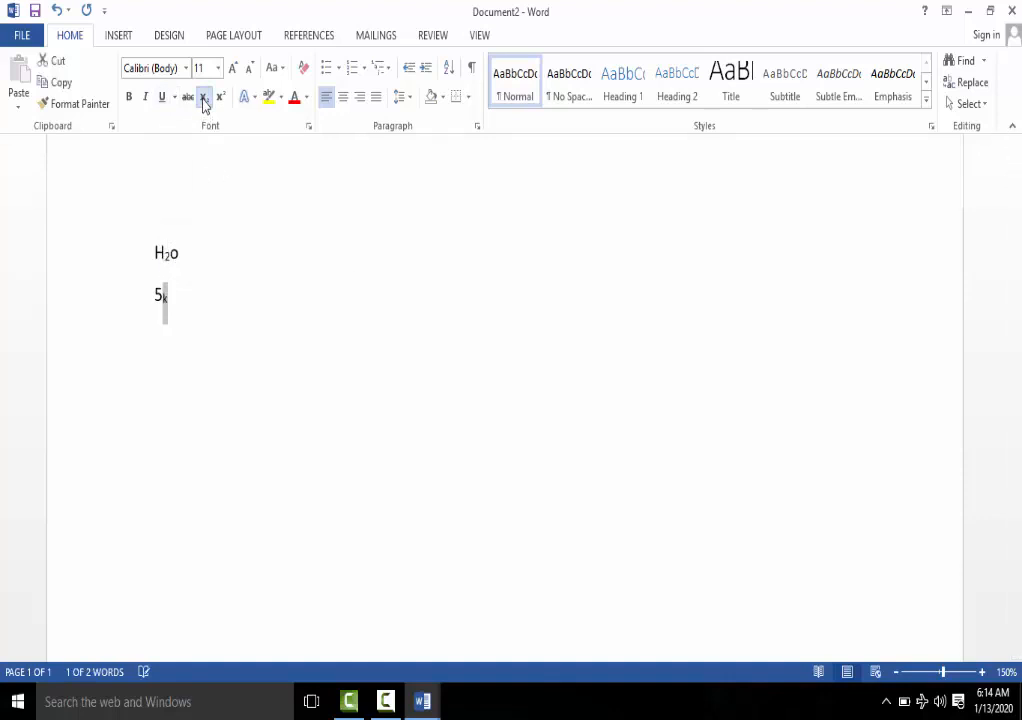
pyautogui.click(229, 295)
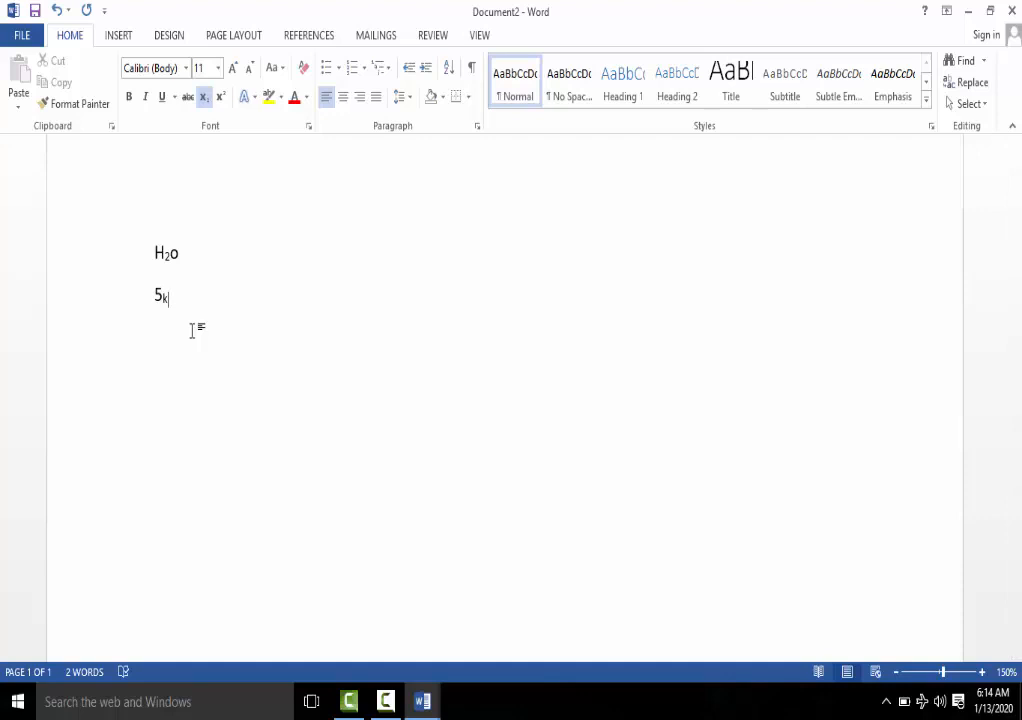
# - Remove the subscript k after the 5 and turn off subscript formatting for a new line
pyautogui.press('BackSpace')
pyautogui.write('5')
pyautogui.press('BackSpace')
pyautogui.click(203, 97)
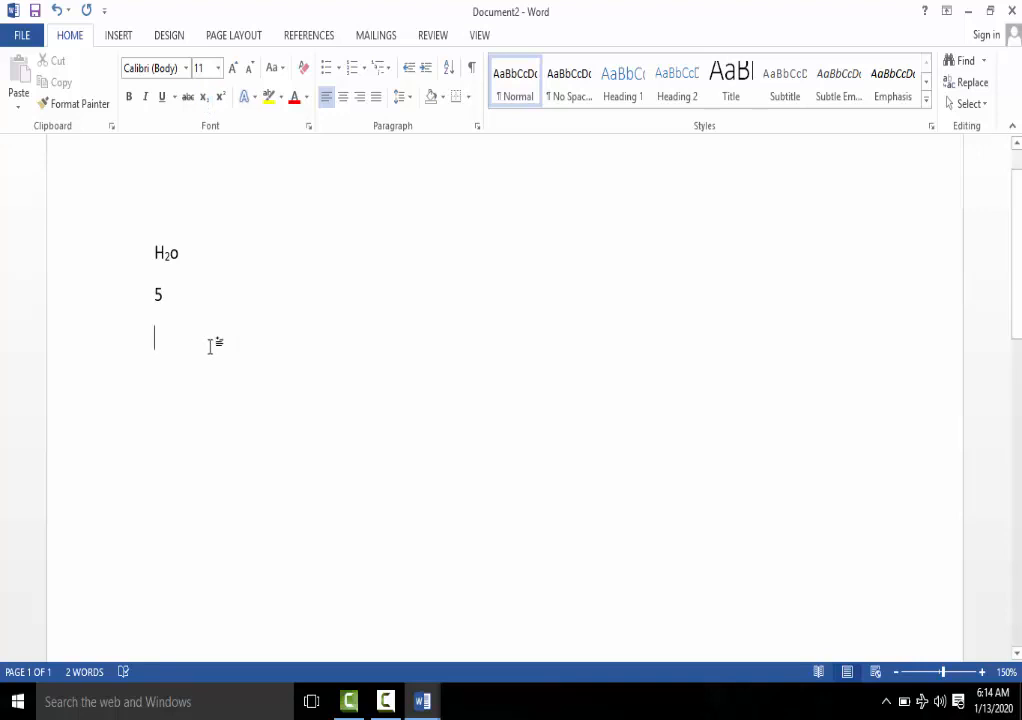
# - Write "82" on the third line, format the 2 as superscript and add a new line below
pyautogui.write('82')
pyautogui.moveTo(171, 337); pyautogui.dragTo(166, 343)
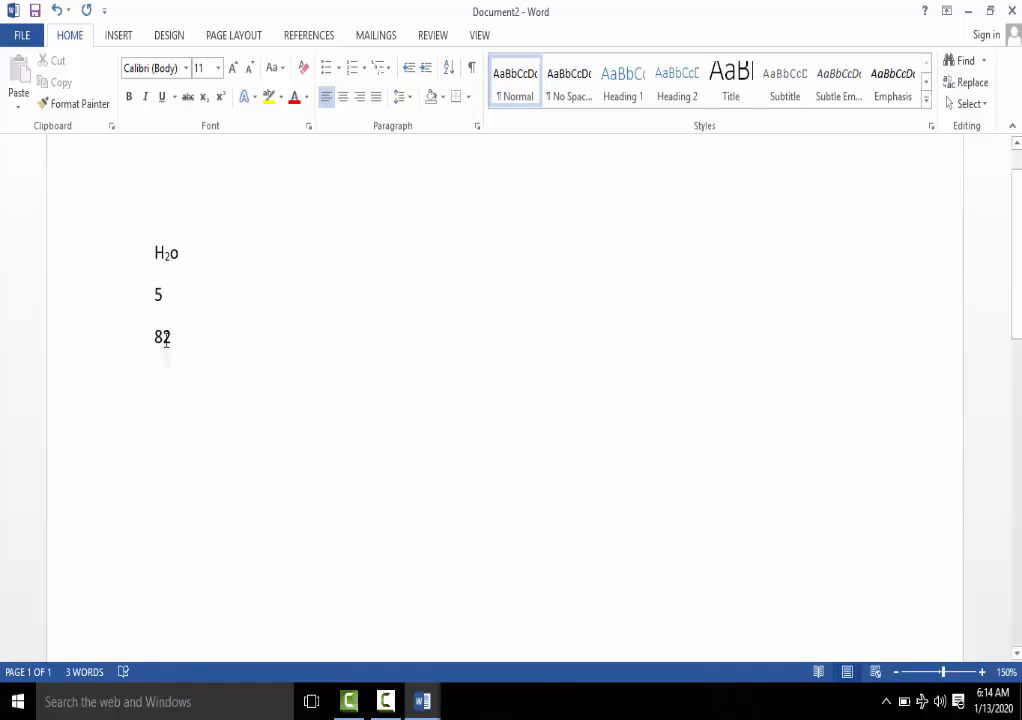
pyautogui.click(220, 97)
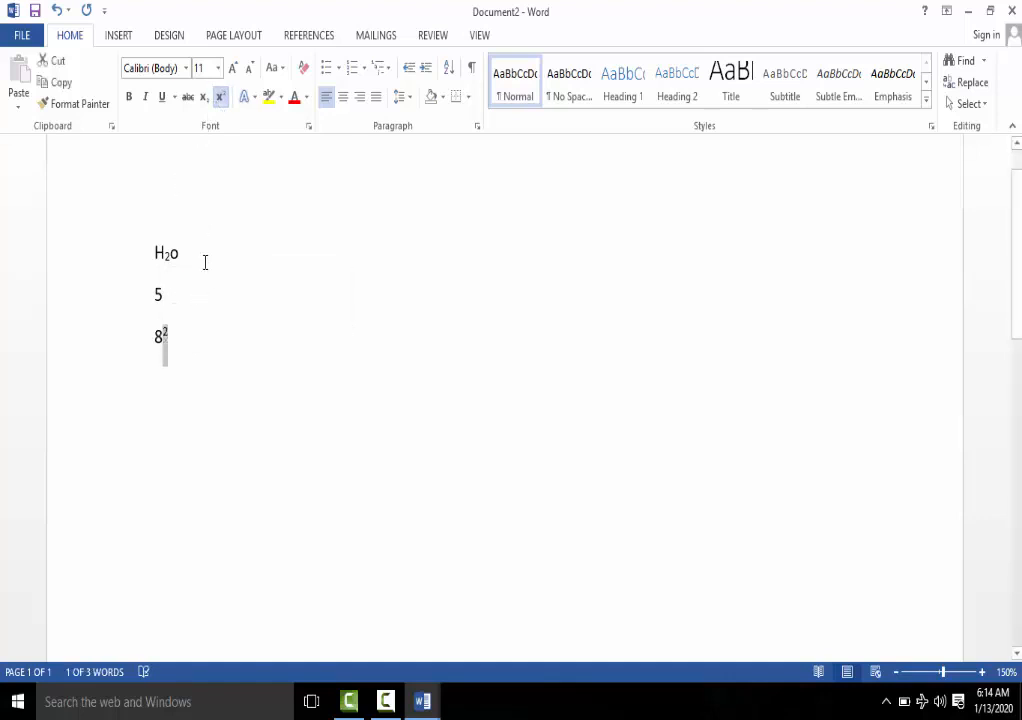
pyautogui.click(184, 338)
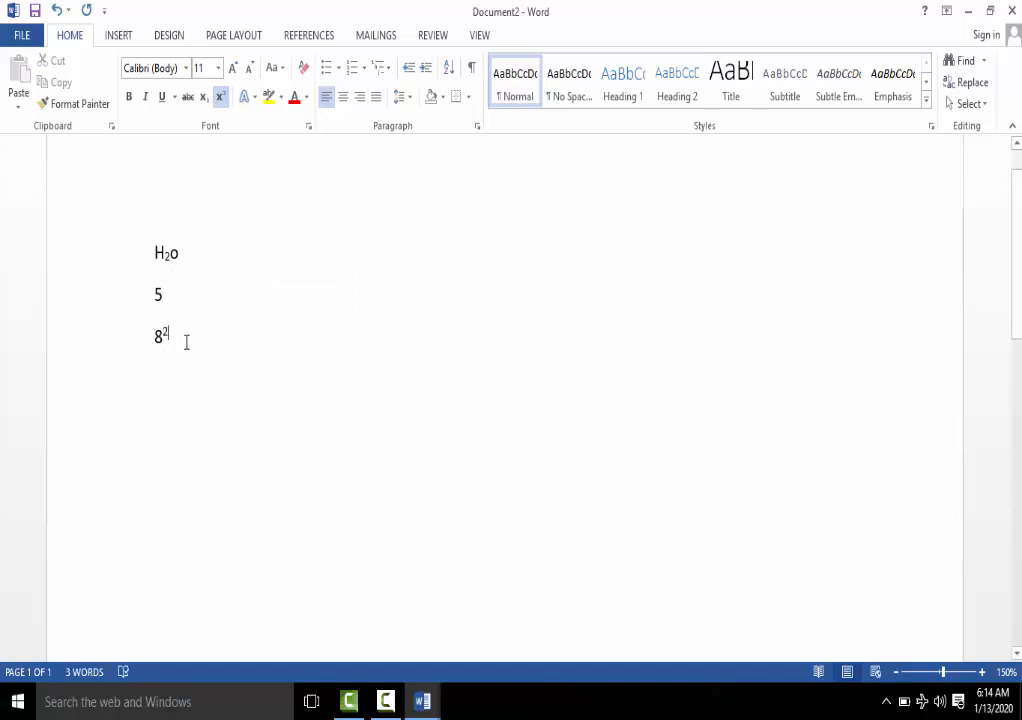
pyautogui.press('Return')
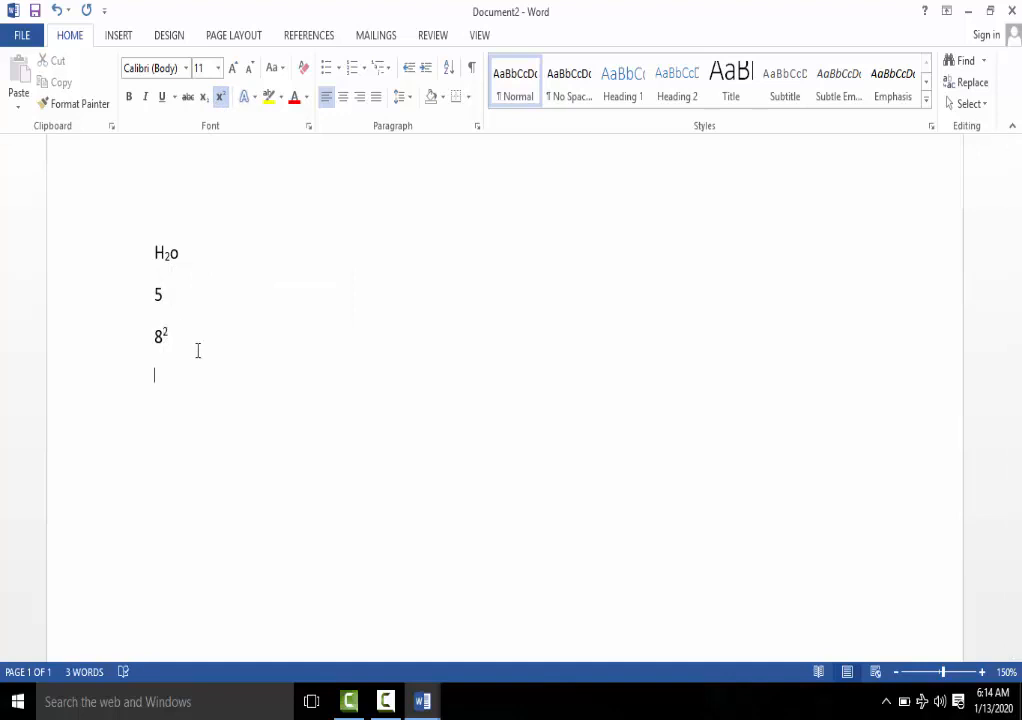
# - Enter 3533453 in superscript on the new line, and erase it together with the 8² above
pyautogui.write('3533453')
pyautogui.press('BackSpace')
pyautogui.press('BackSpace')
pyautogui.press('BackSpace')
pyautogui.press('BackSpace')
pyautogui.press('BackSpace')
pyautogui.press('BackSpace')
pyautogui.press('BackSpace')
pyautogui.press('BackSpace')
pyautogui.press('BackSpace')
pyautogui.press('BackSpace')
pyautogui.press('BackSpace')
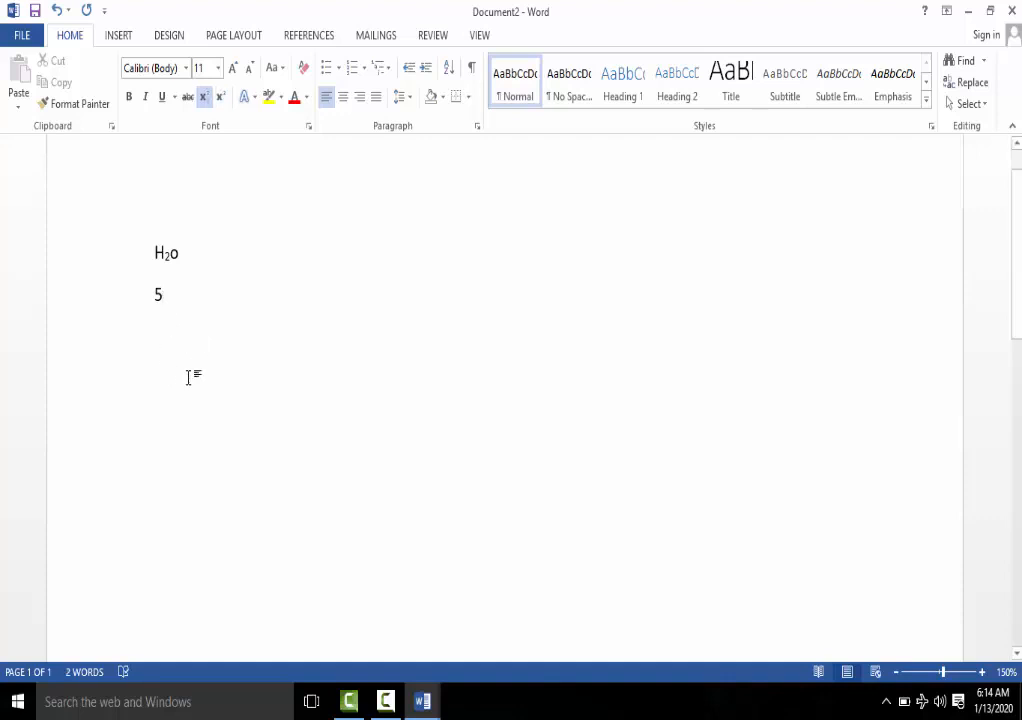
# - Turn off subscript formatting and write 45473 in normal text on the third line
pyautogui.click(202, 97)
pyautogui.press('Return')
pyautogui.write('45473')
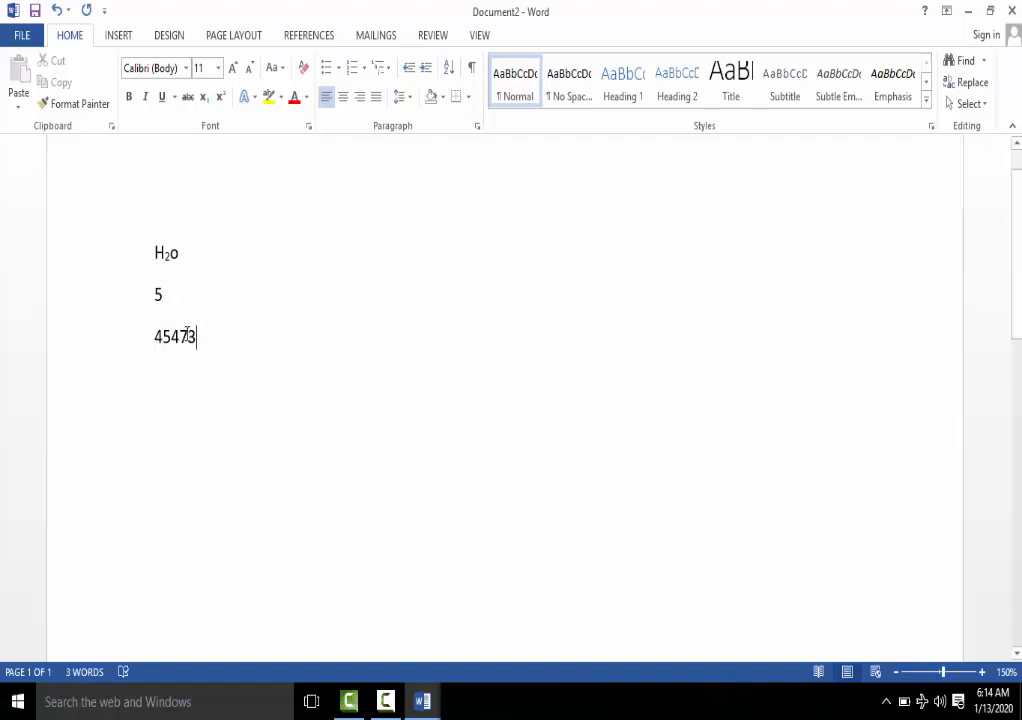
# - Insert a 3 after 454 in the number 45473 and format it as superscript
pyautogui.moveTo(179, 337); pyautogui.dragTo(171, 337)
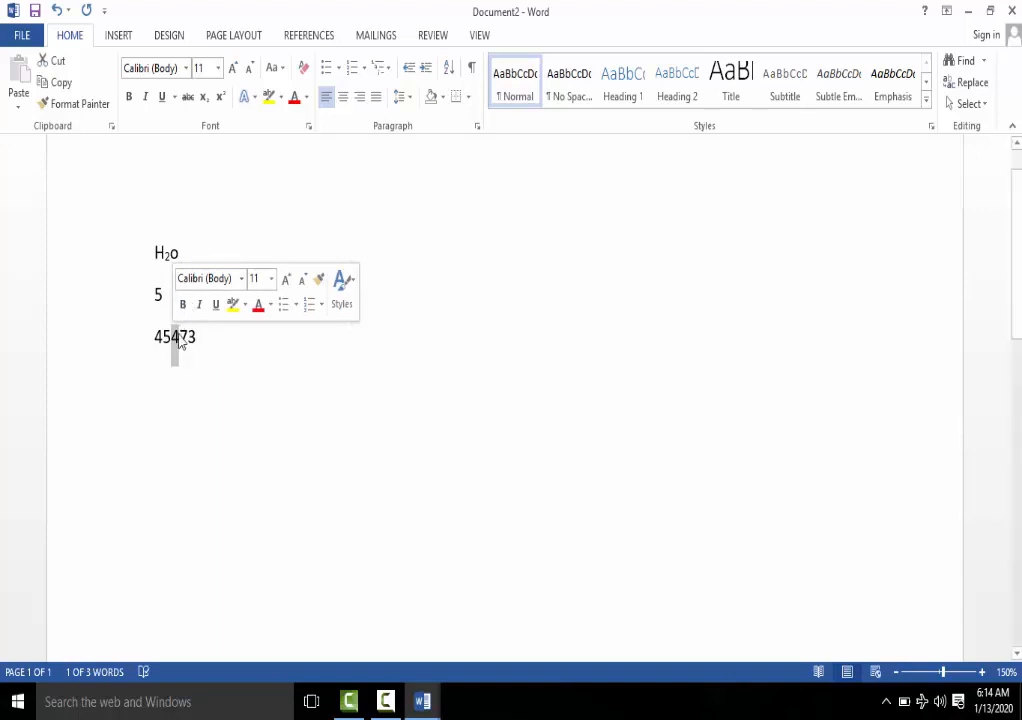
pyautogui.click(179, 337)
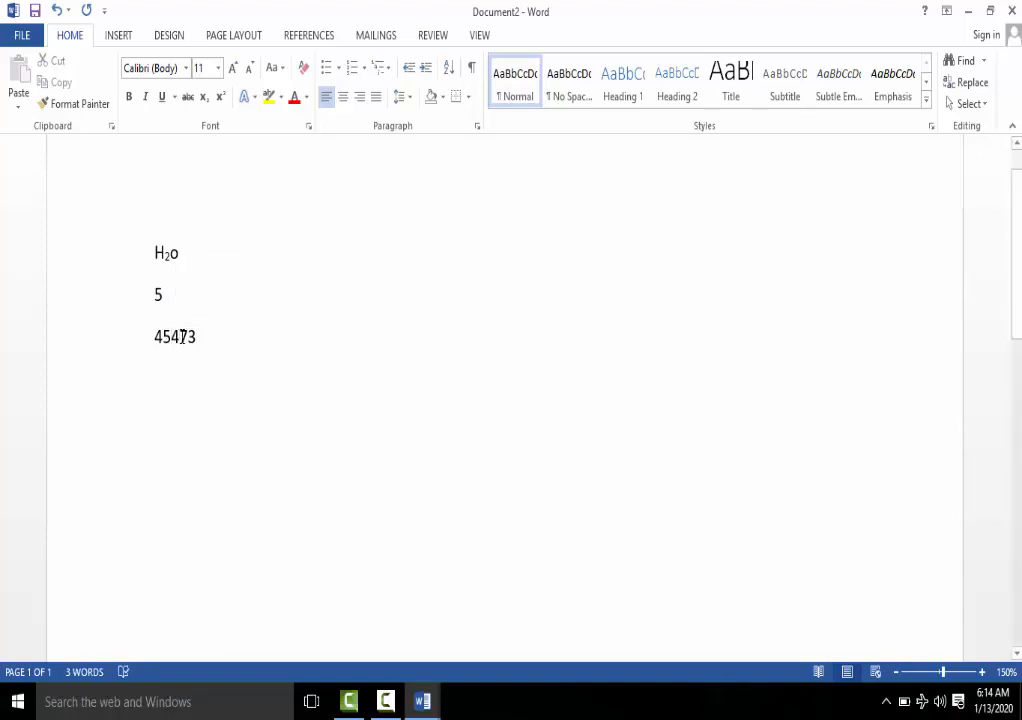
pyautogui.write('3')
pyautogui.moveTo(187, 337); pyautogui.dragTo(179, 337)
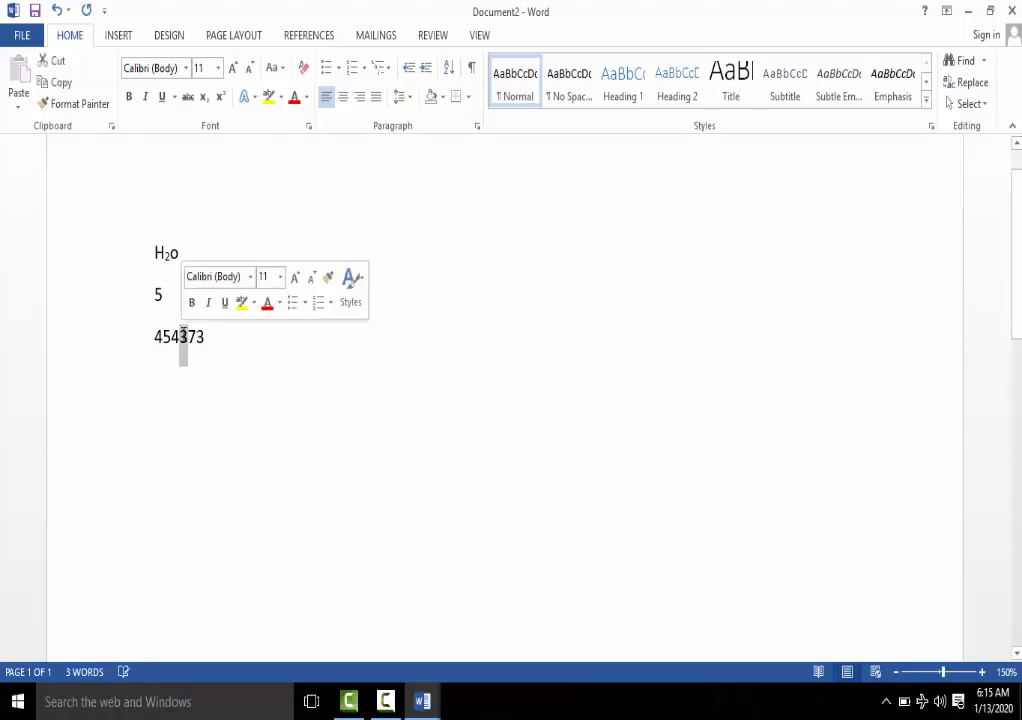
pyautogui.click(221, 97)
pyautogui.click(219, 313)
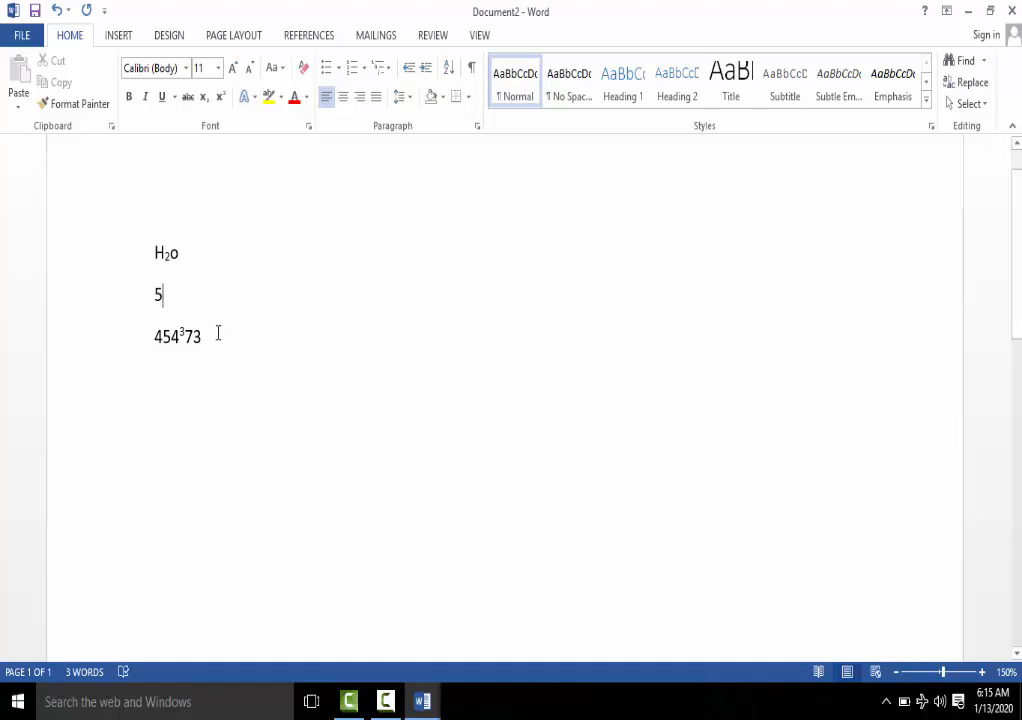
# - Delete all three lines of text from the document
pyautogui.moveTo(214, 335); pyautogui.dragTo(169, 208)
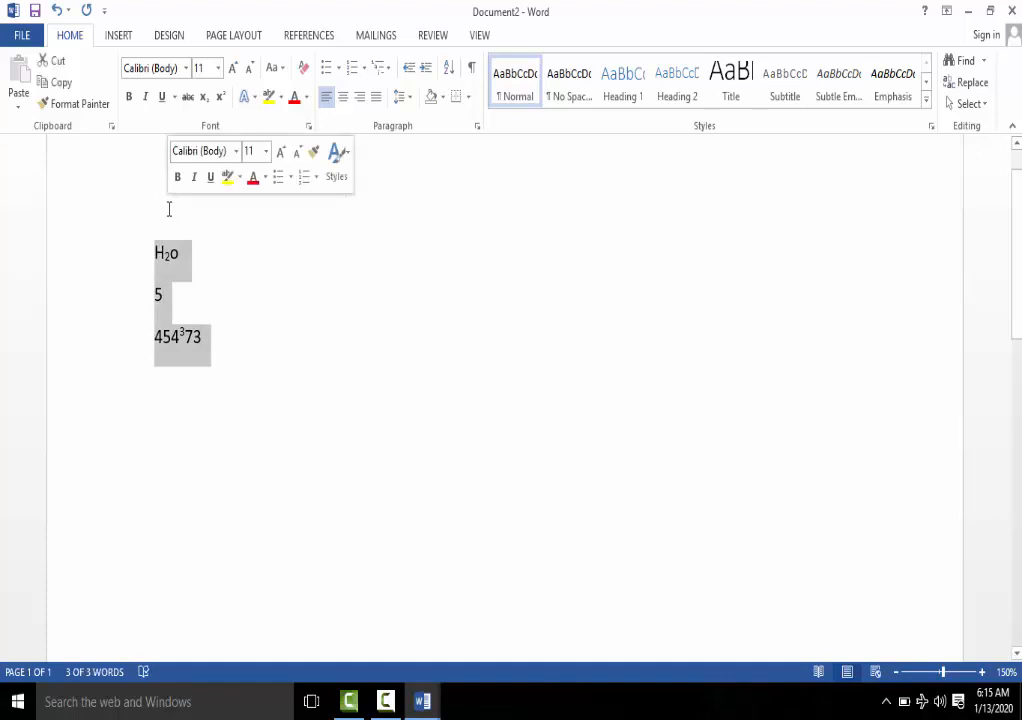
pyautogui.press('Delete')
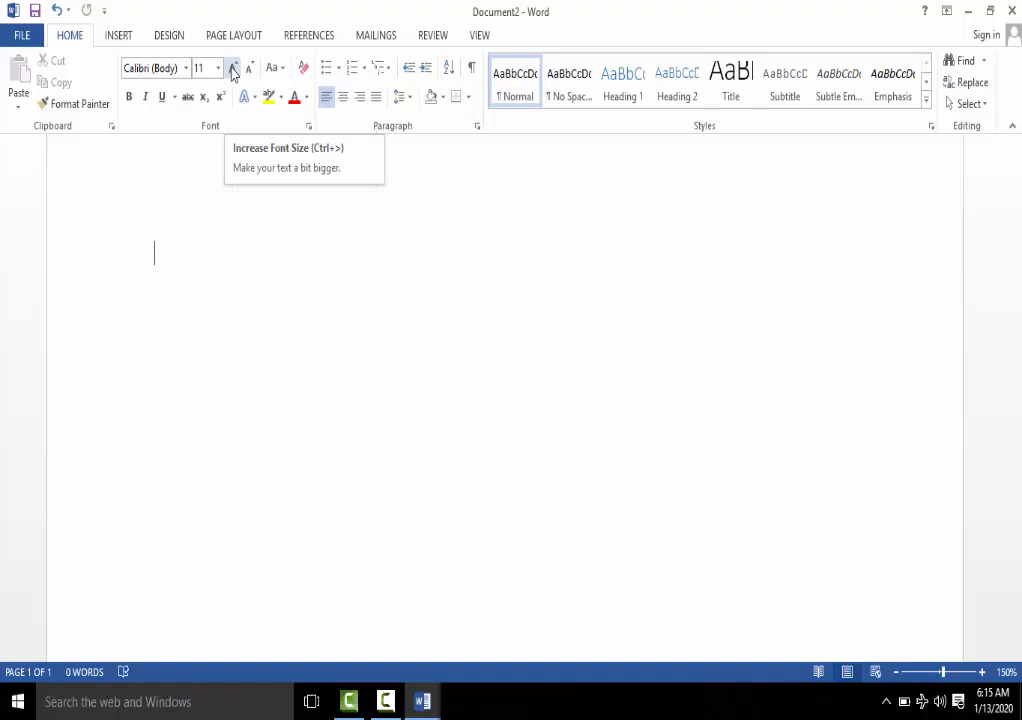
pyautogui.click(219, 68)
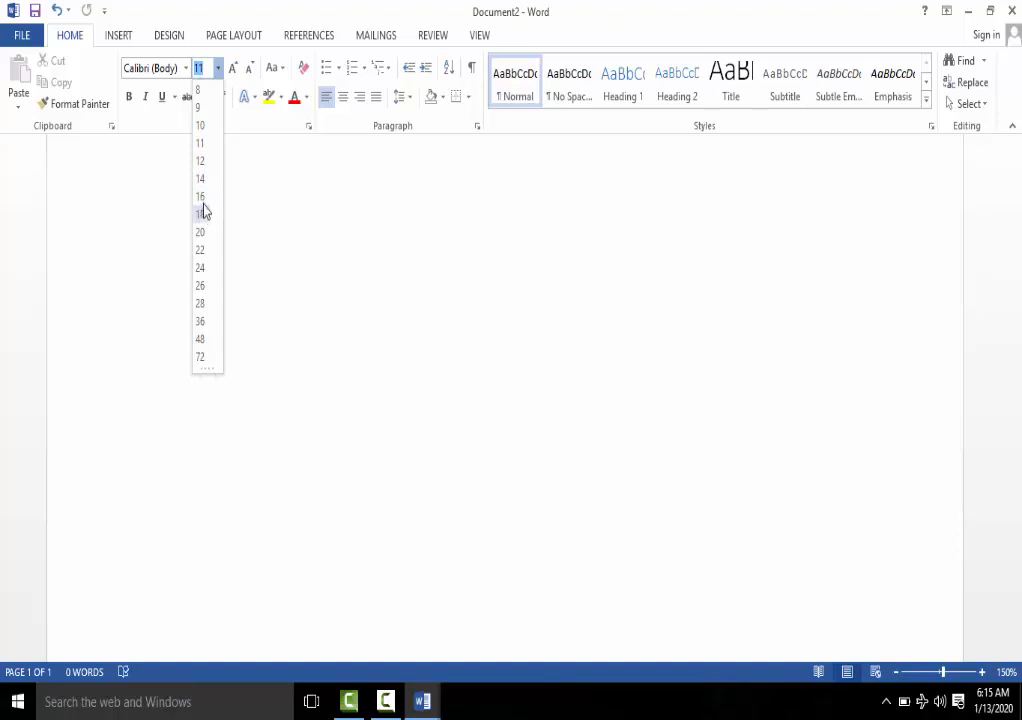
pyautogui.click(253, 168)
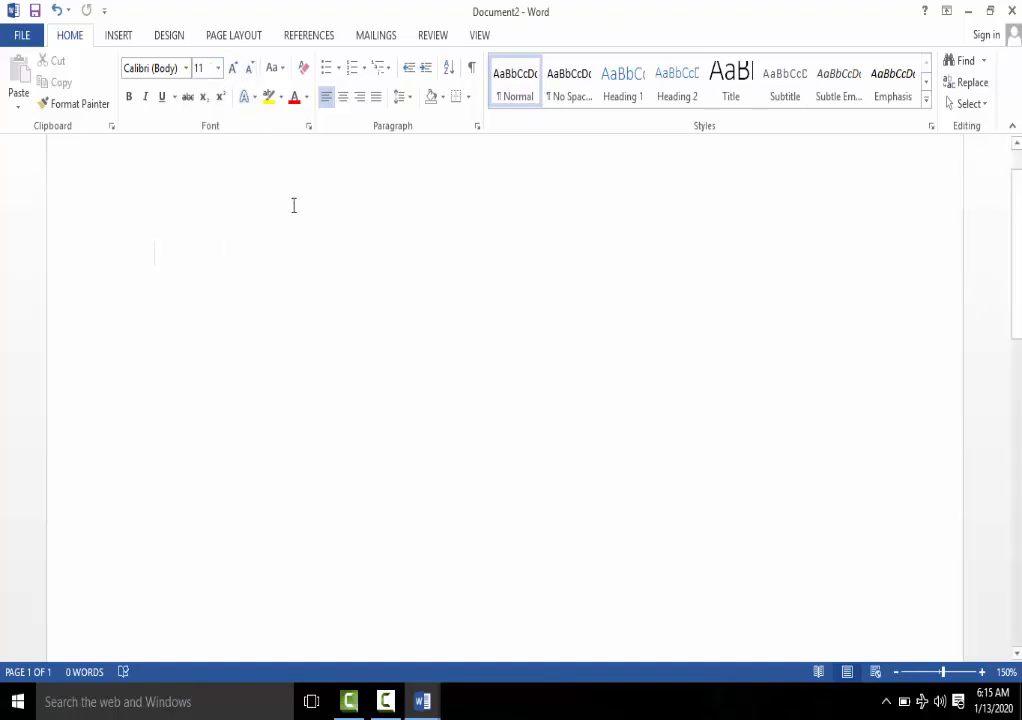
# - Generate sample text with =rand() and delete every paragraph except the first one about video
pyautogui.write('=ra')
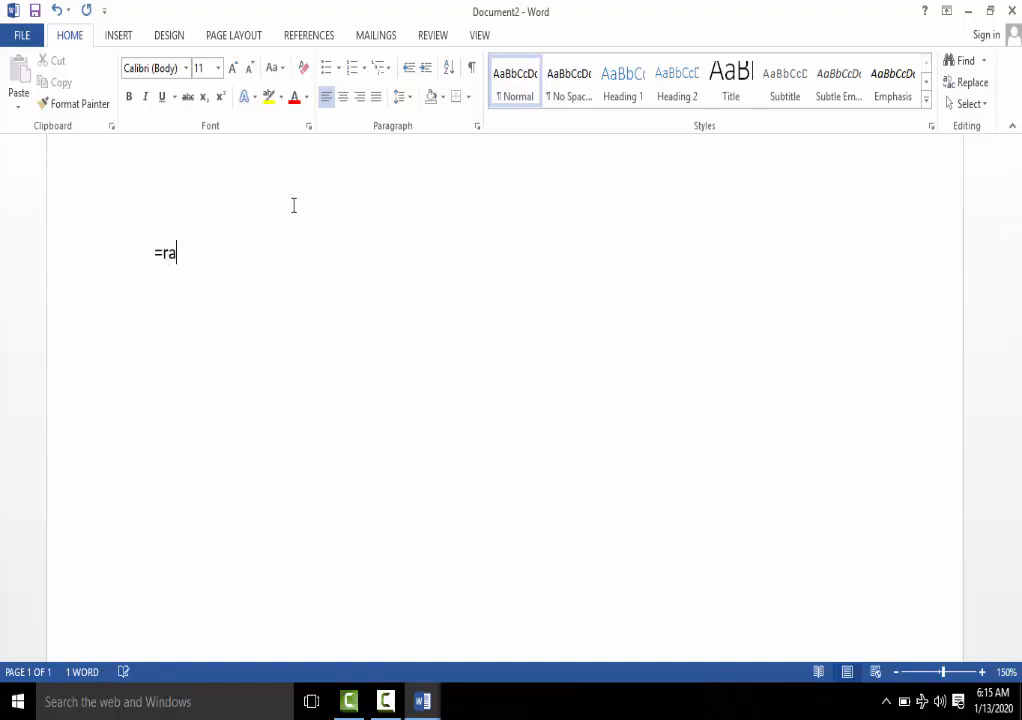
pyautogui.write('nd()')
pyautogui.press('Return')
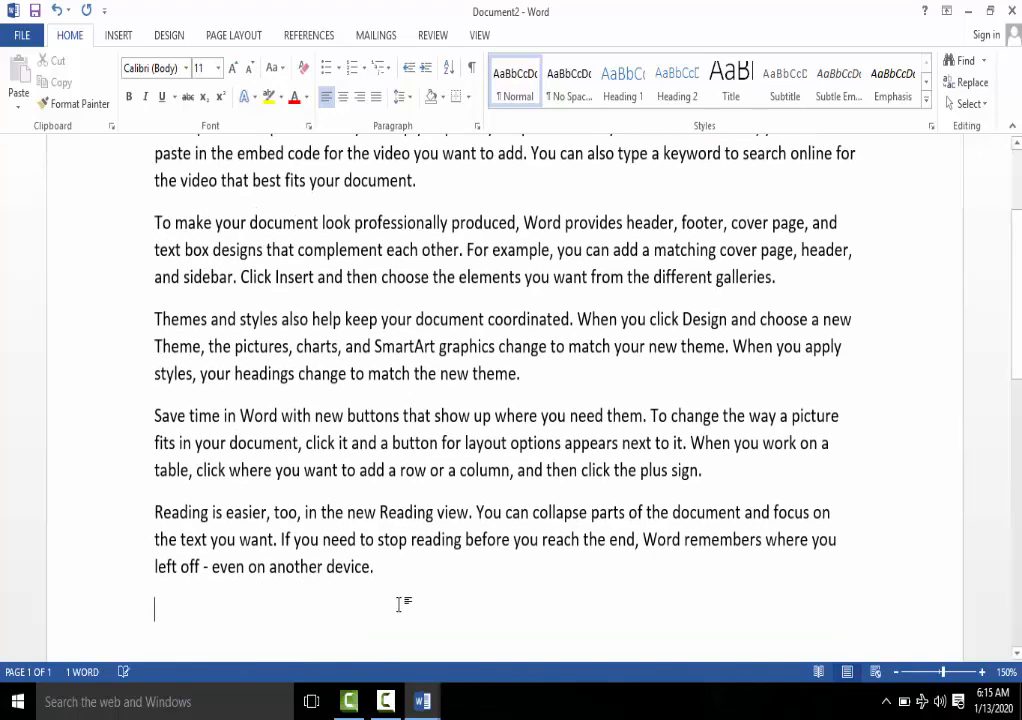
pyautogui.moveTo(398, 583); pyautogui.dragTo(163, 224)
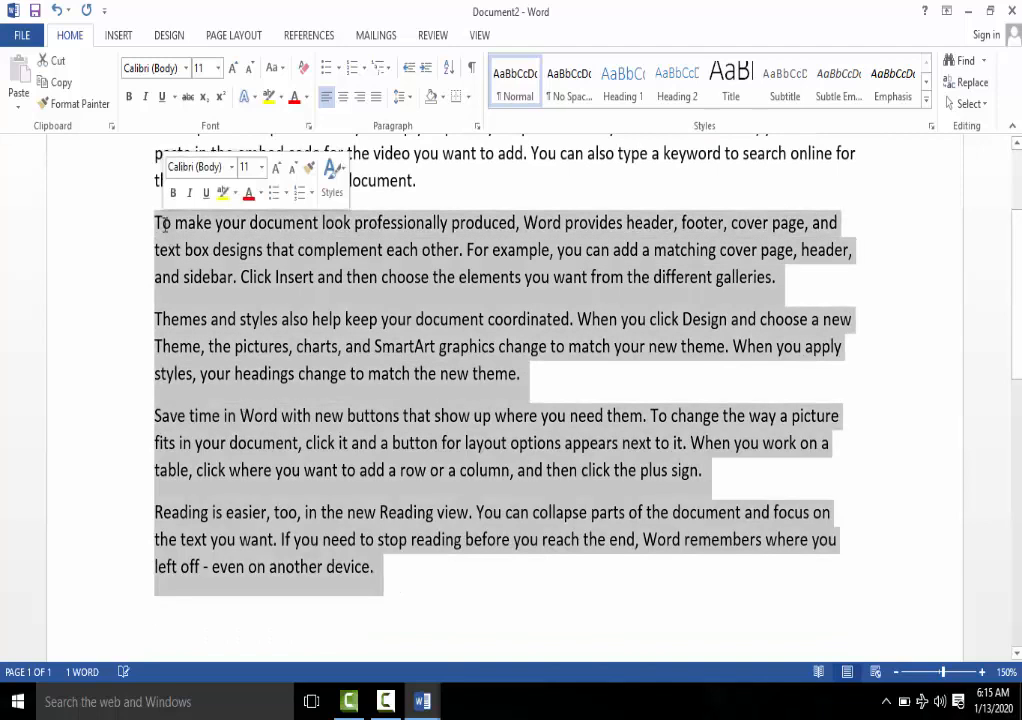
pyautogui.press('Delete')
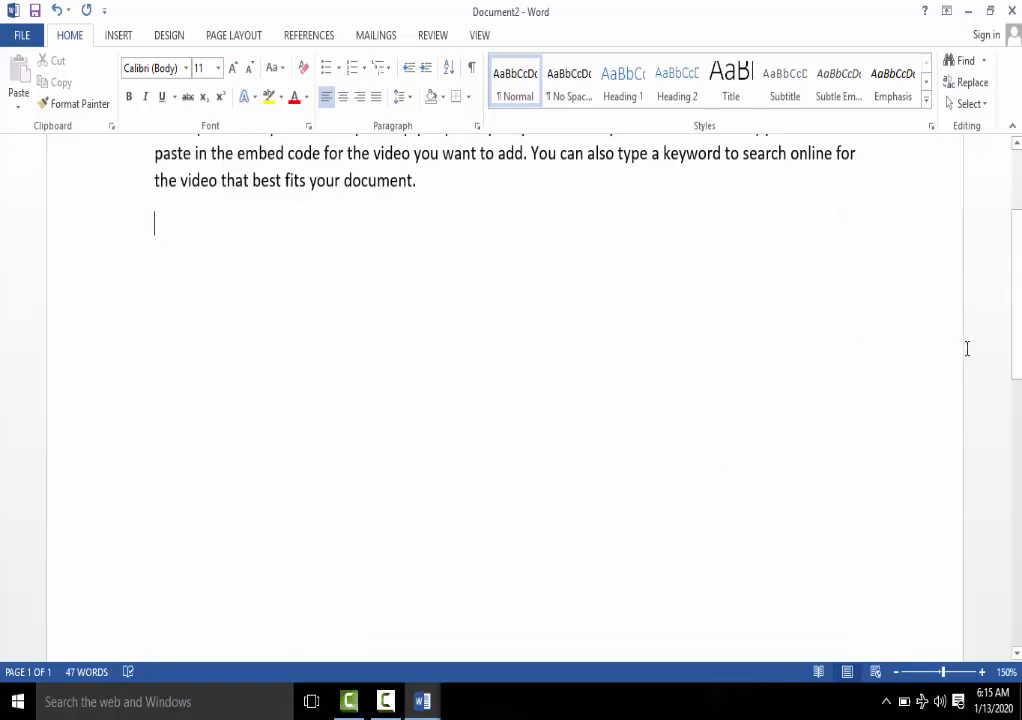
pyautogui.scroll(3, 500, 400)
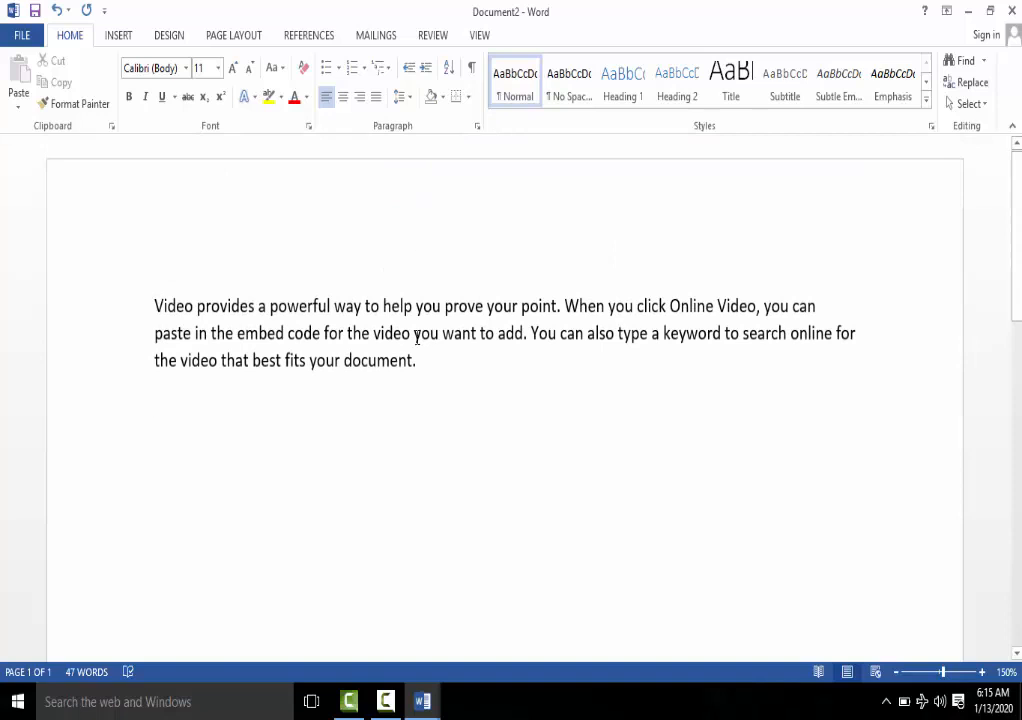
# - Enlarge the font of the entire document text step by step up to size 48
pyautogui.hotkey('ctrl', 'a')
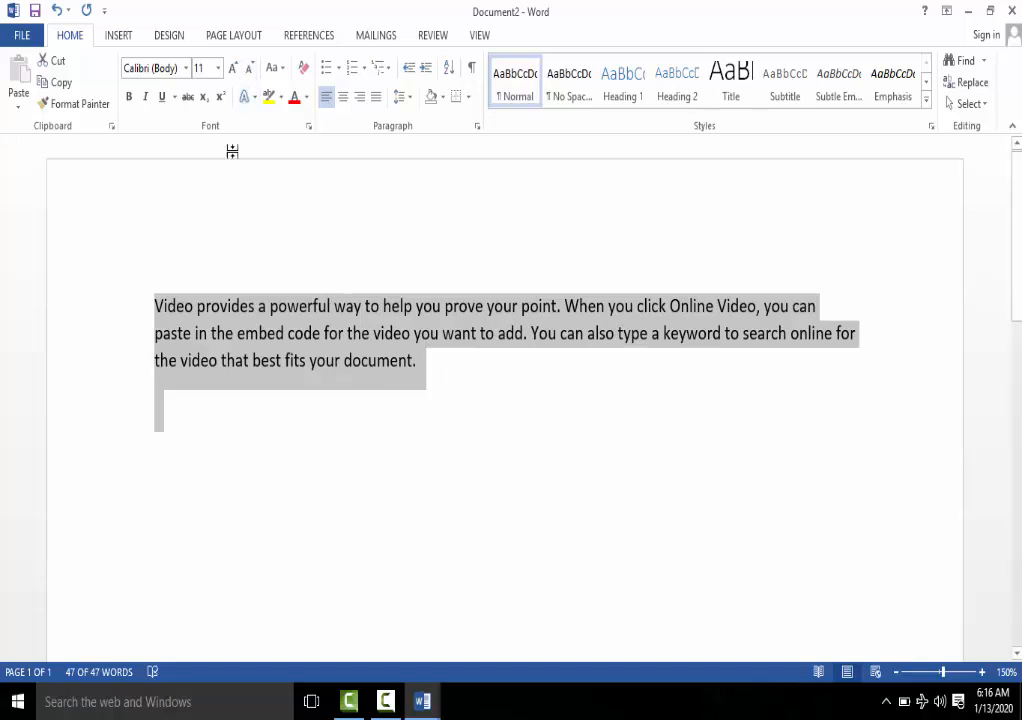
pyautogui.click(234, 68)
pyautogui.click(234, 68)
pyautogui.click(234, 68)
pyautogui.click(234, 68)
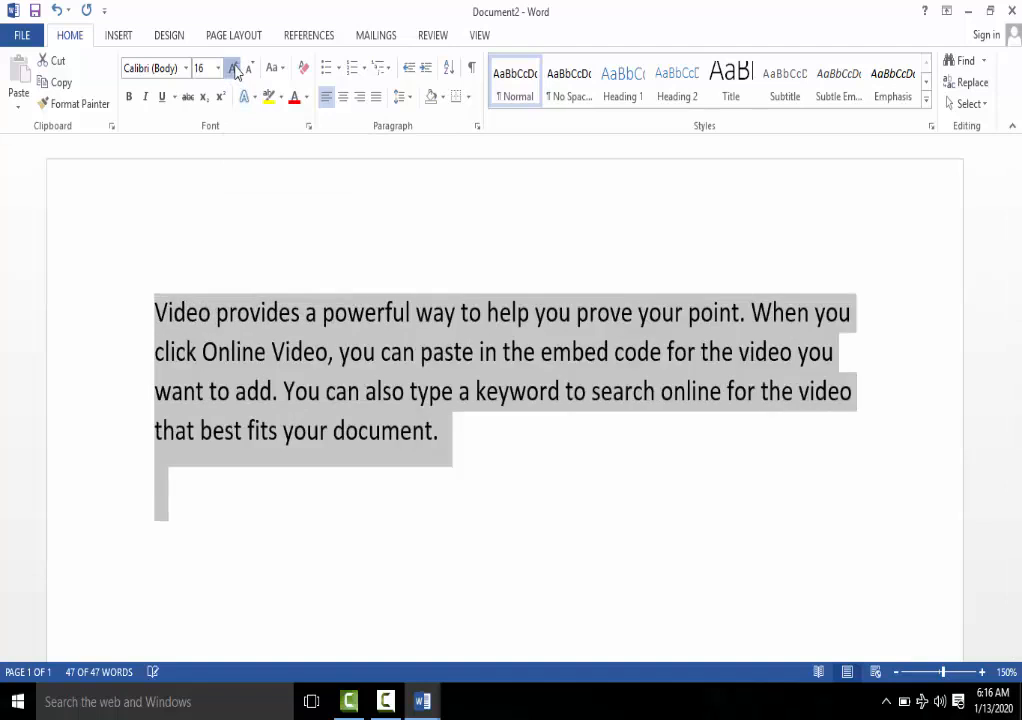
pyautogui.click(234, 68)
pyautogui.click(234, 68)
pyautogui.click(234, 68)
pyautogui.click(234, 68)
pyautogui.click(234, 68)
pyautogui.click(234, 68)
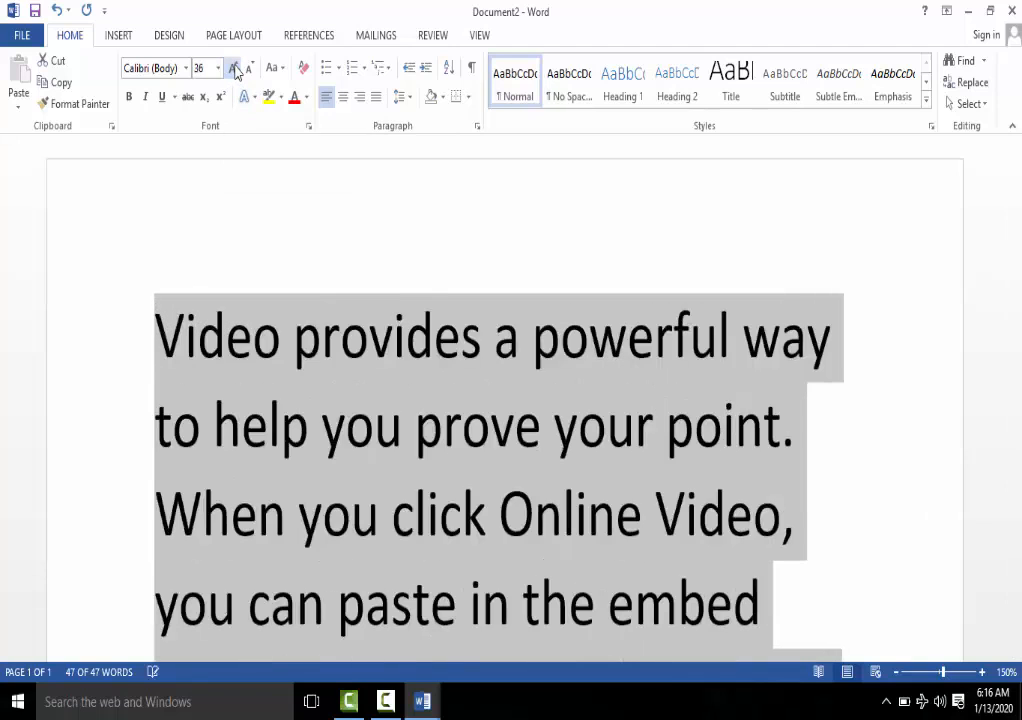
pyautogui.click(234, 68)
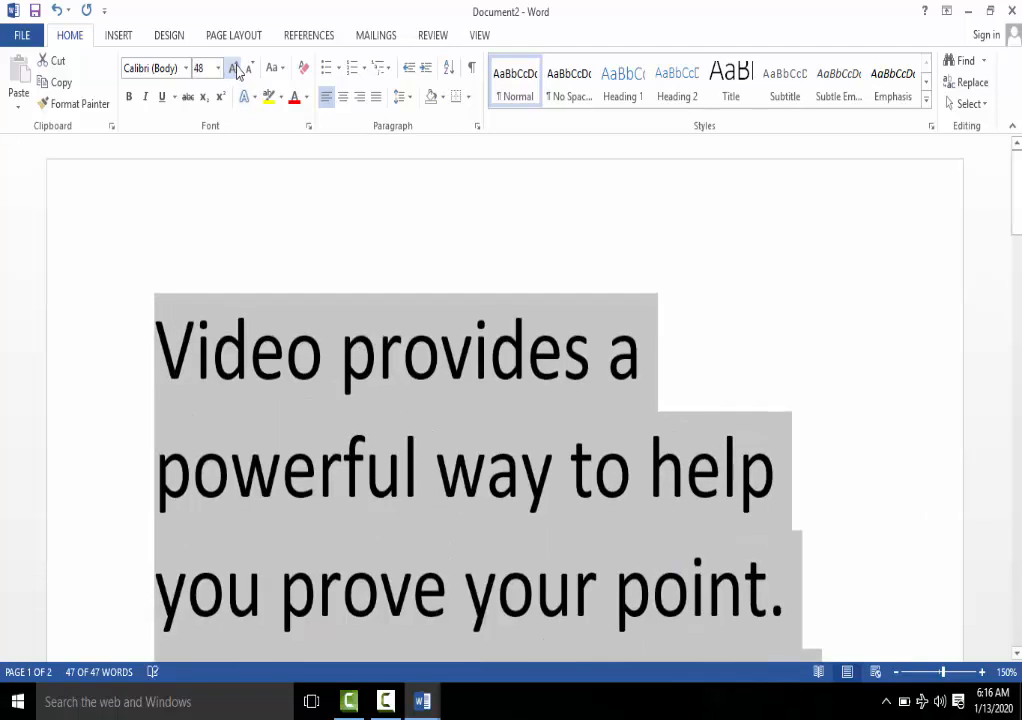
# - Shrink the font of the entire selected text step by step down to size 11
pyautogui.click(250, 68)
pyautogui.click(250, 68)
pyautogui.click(250, 68)
pyautogui.click(250, 68)
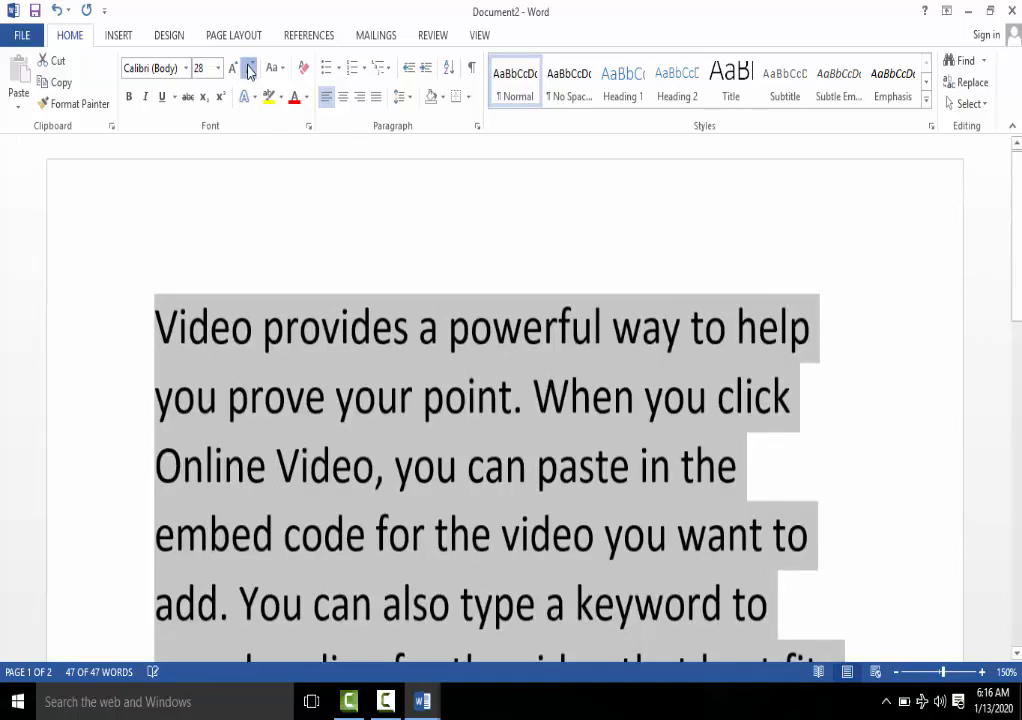
pyautogui.click(250, 68)
pyautogui.click(250, 68)
pyautogui.click(250, 68)
pyautogui.click(250, 68)
pyautogui.click(250, 68)
pyautogui.click(250, 68)
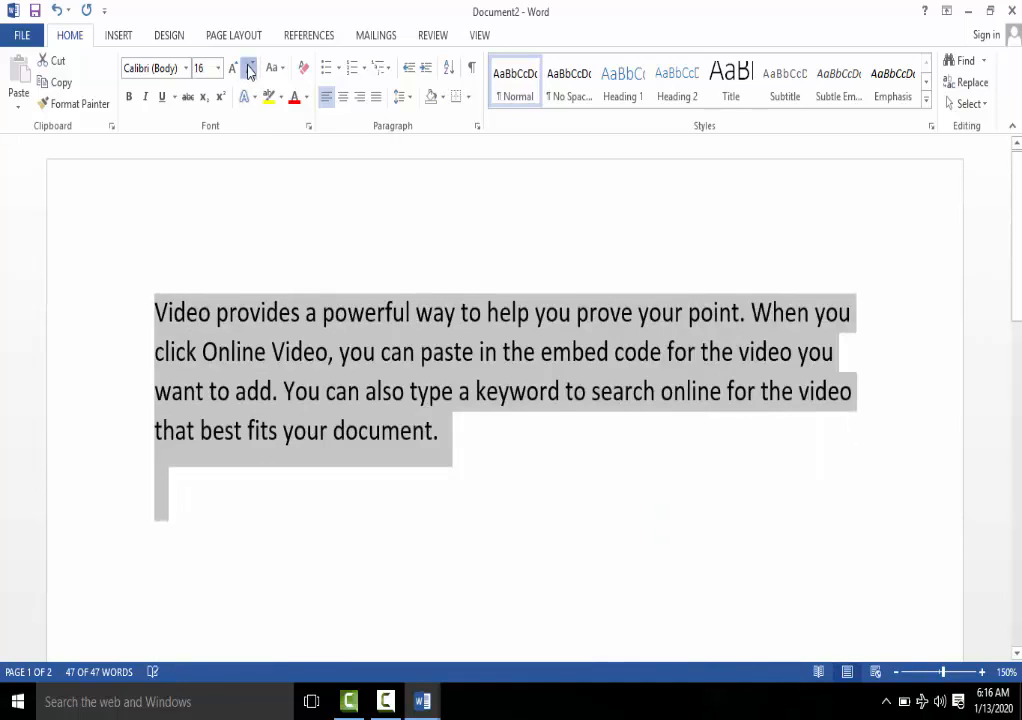
pyautogui.click(250, 68)
pyautogui.click(250, 68)
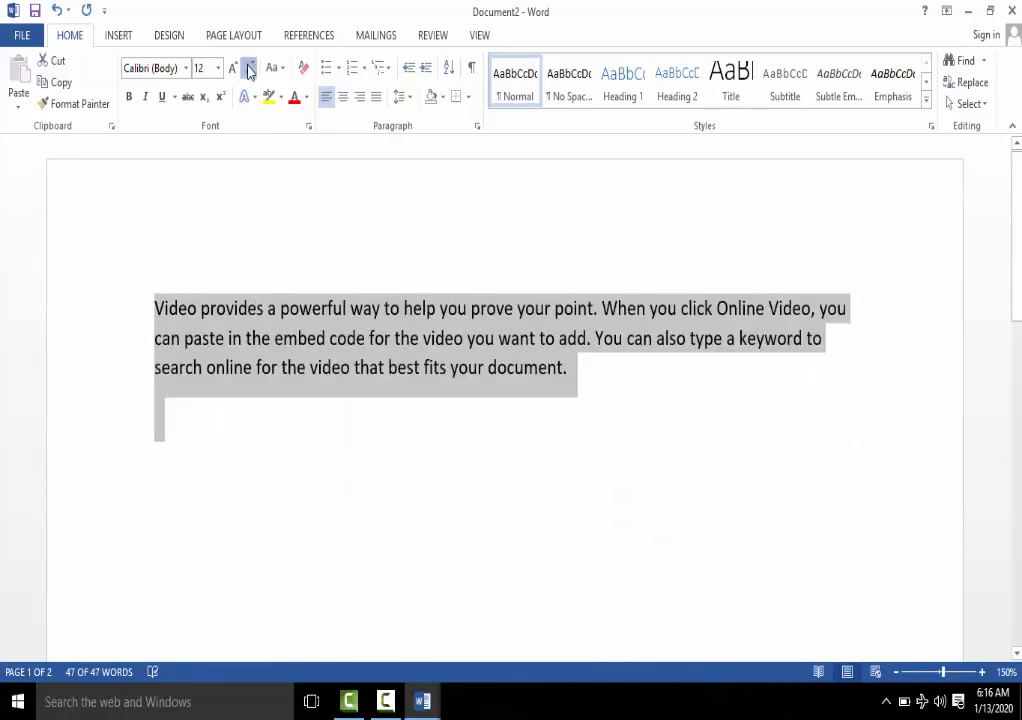
pyautogui.click(250, 68)
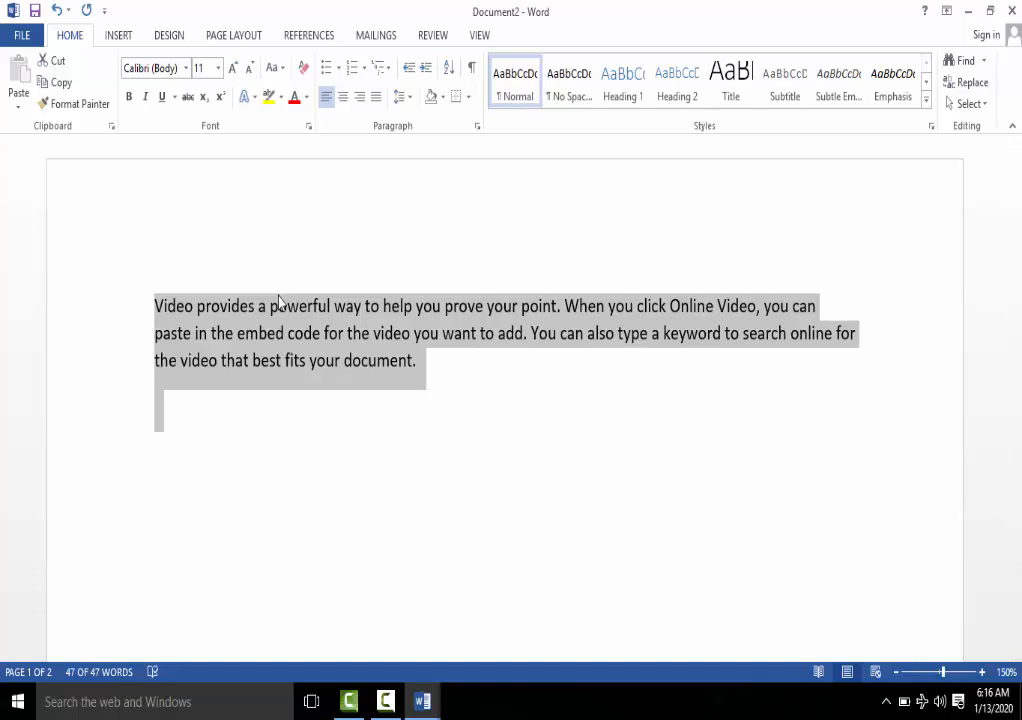
# - Preview the text effect presets and the outline, shadow, reflection and glow options on the selected paragraph without applying any
pyautogui.click(257, 100)
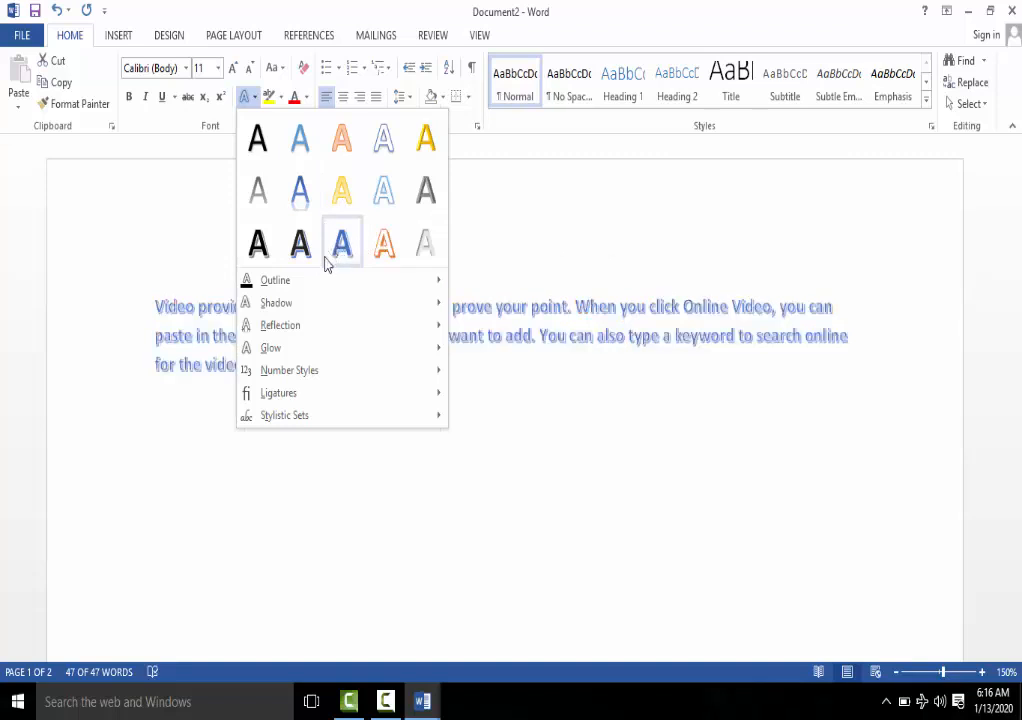
pyautogui.moveTo(376, 282)
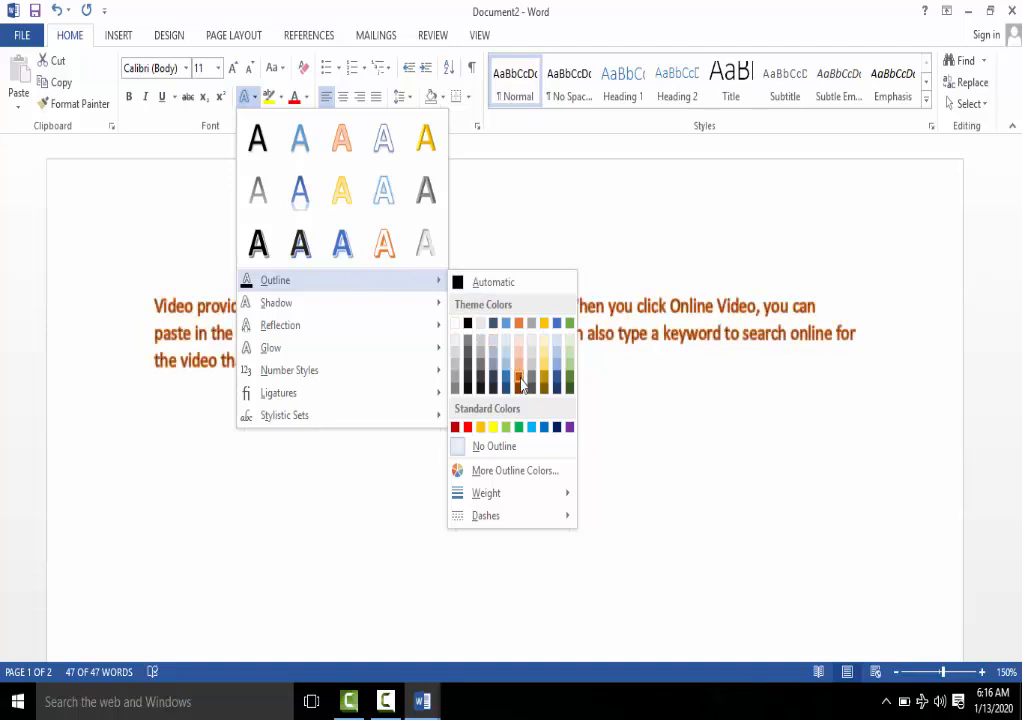
pyautogui.moveTo(435, 302)
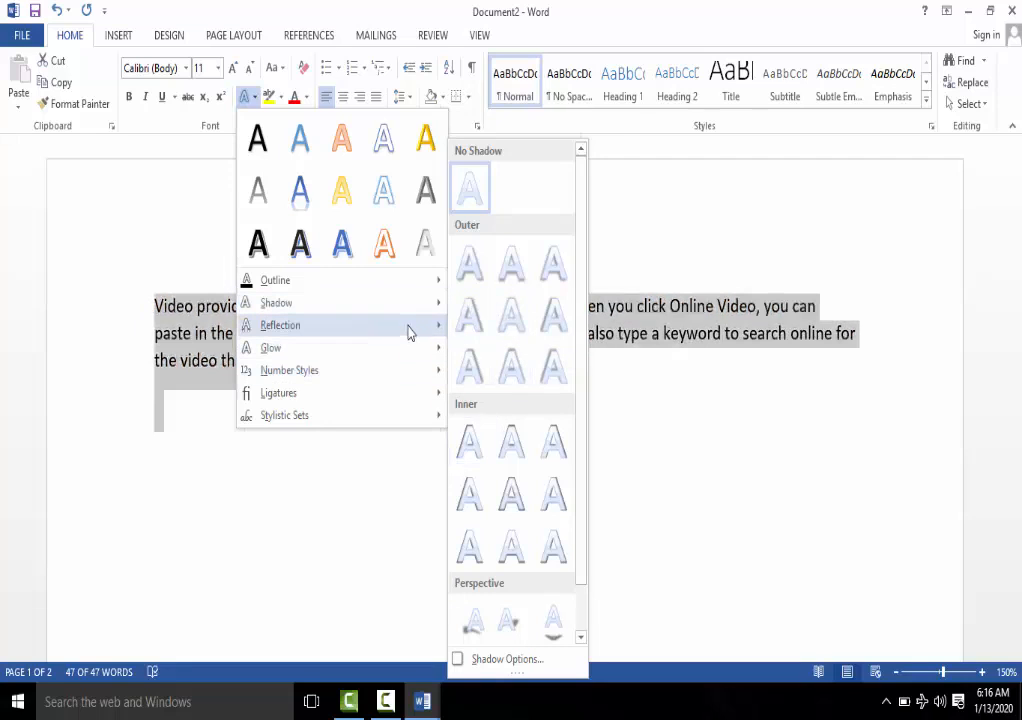
pyautogui.moveTo(410, 332)
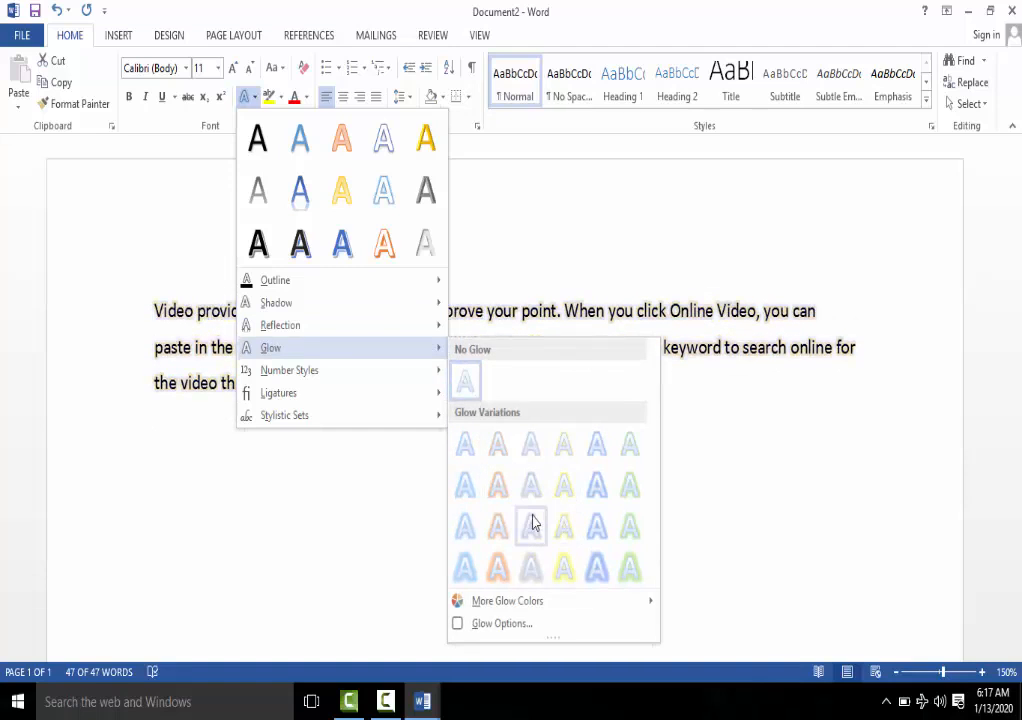
pyautogui.moveTo(440, 370)
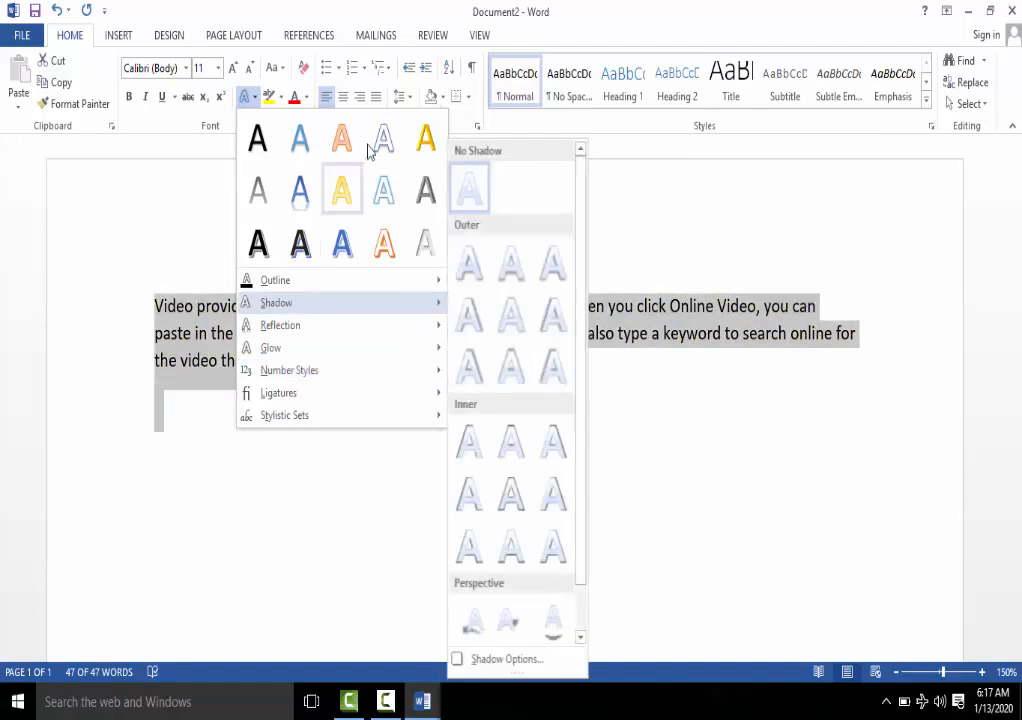
pyautogui.click(616, 198)
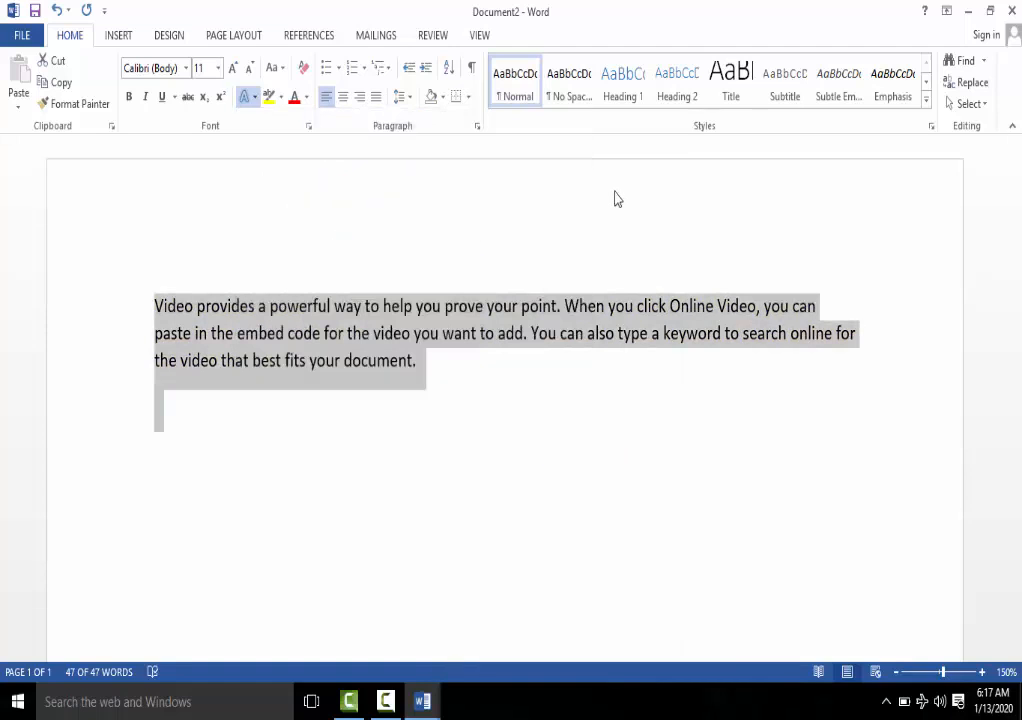
pyautogui.click(255, 99)
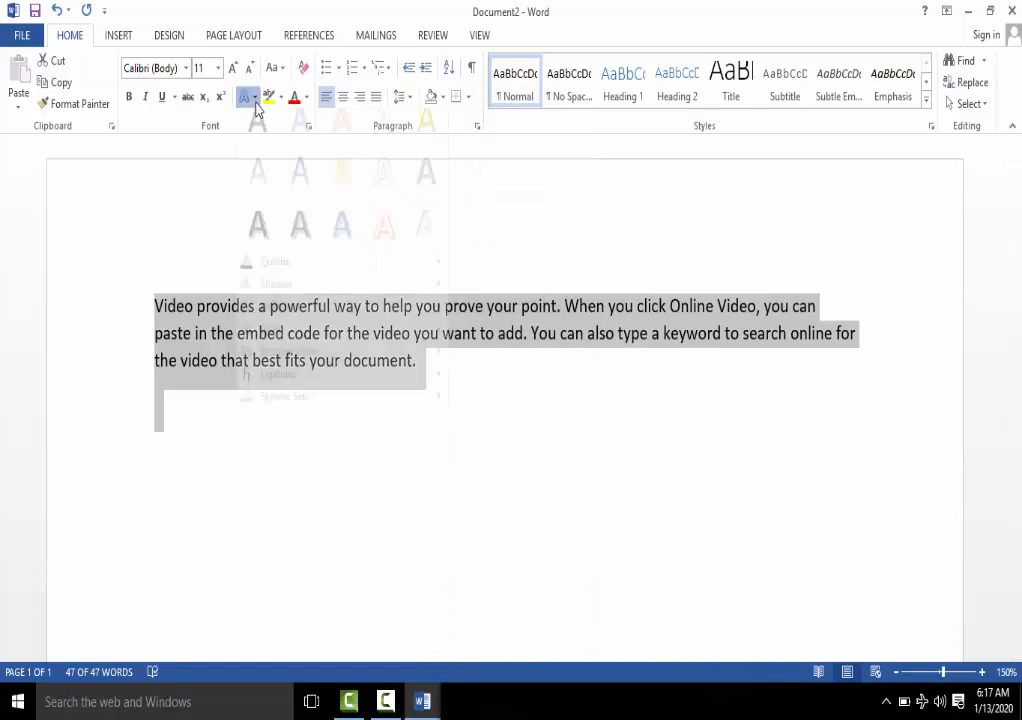
pyautogui.click(576, 236)
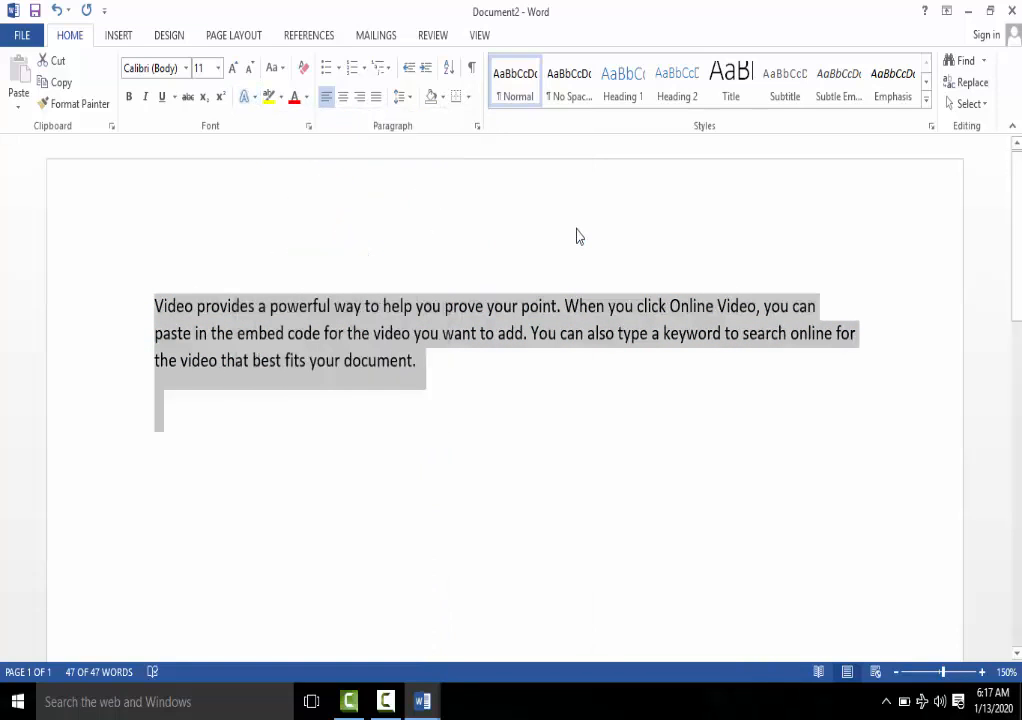
# - Highlight the whole paragraph in yellow and set its font color to Blue, Accent 1
pyautogui.click(281, 99)
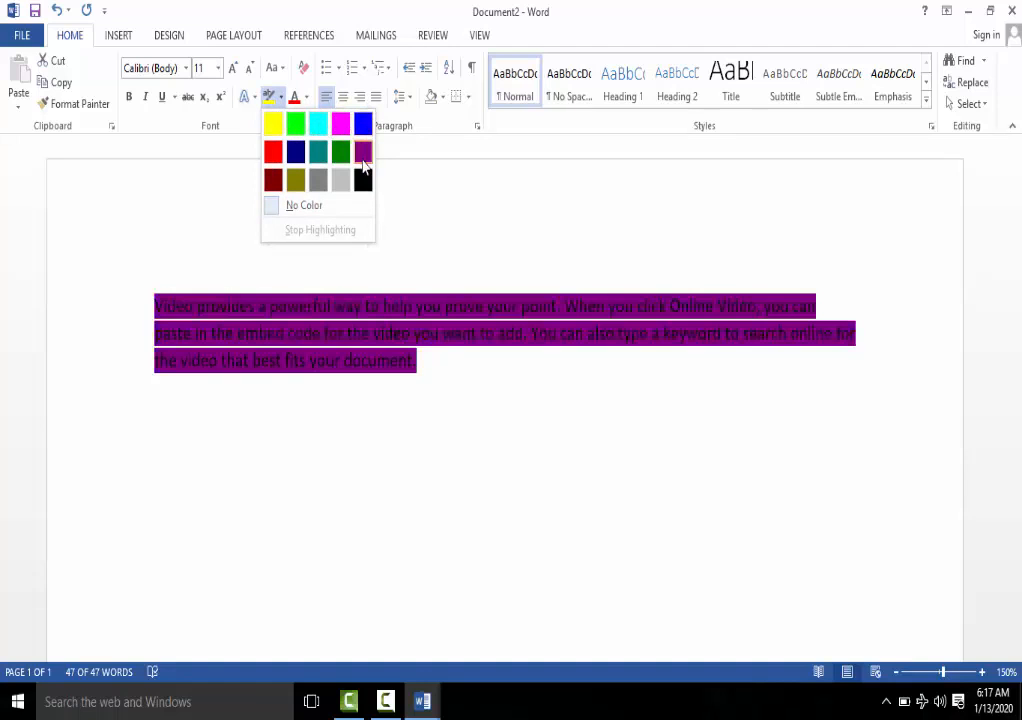
pyautogui.click(278, 128)
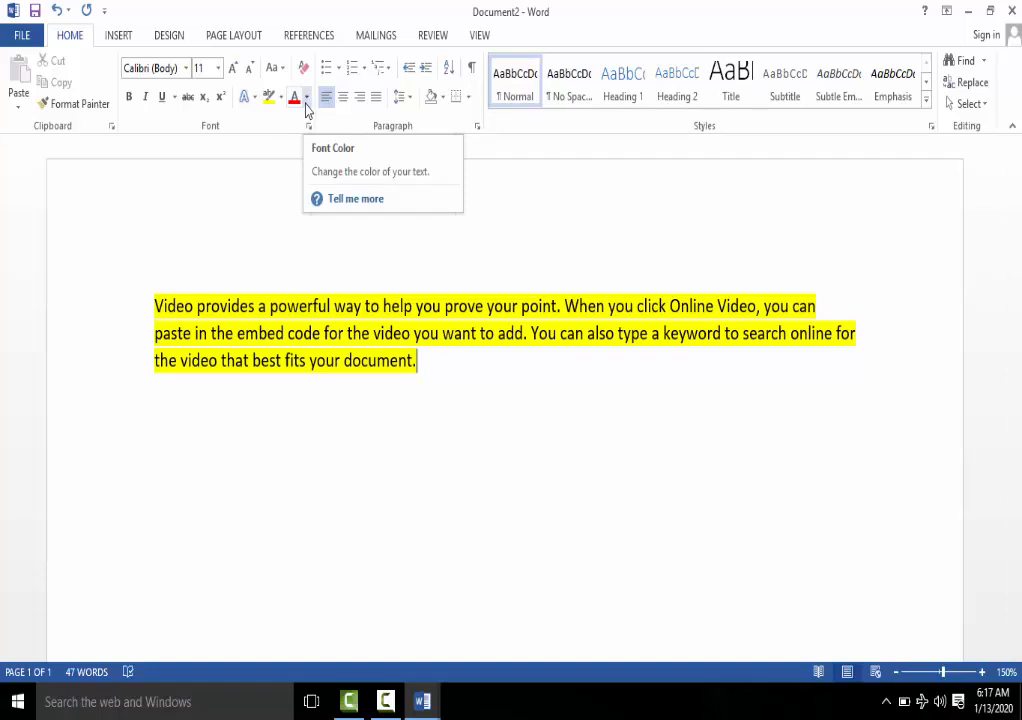
pyautogui.hotkey('ctrl', 'a')
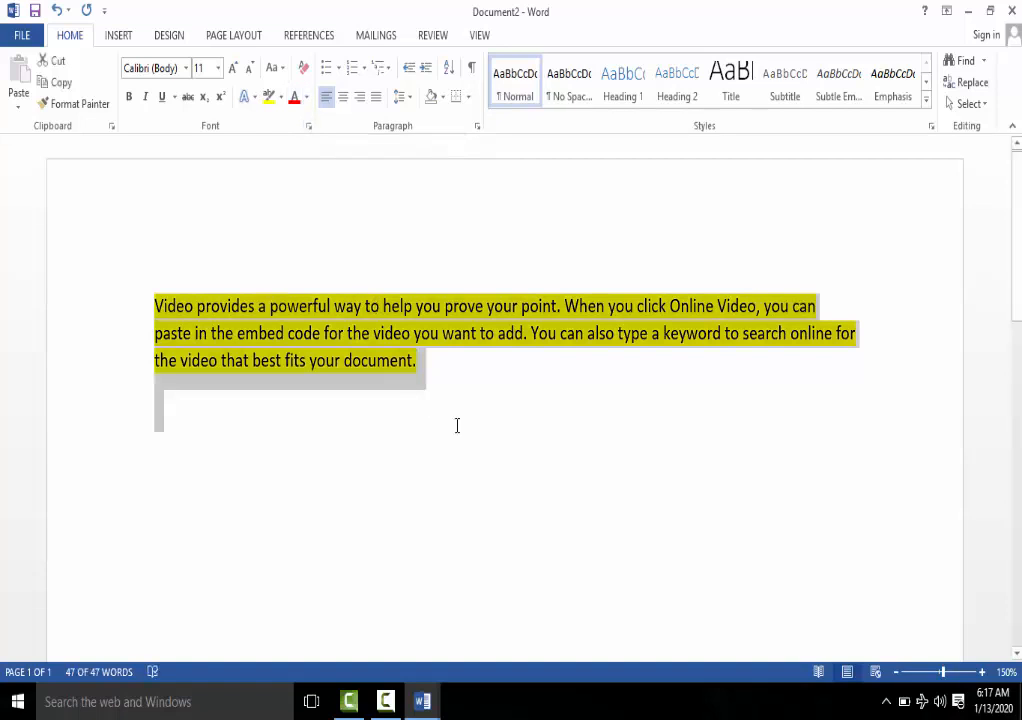
pyautogui.click(308, 97)
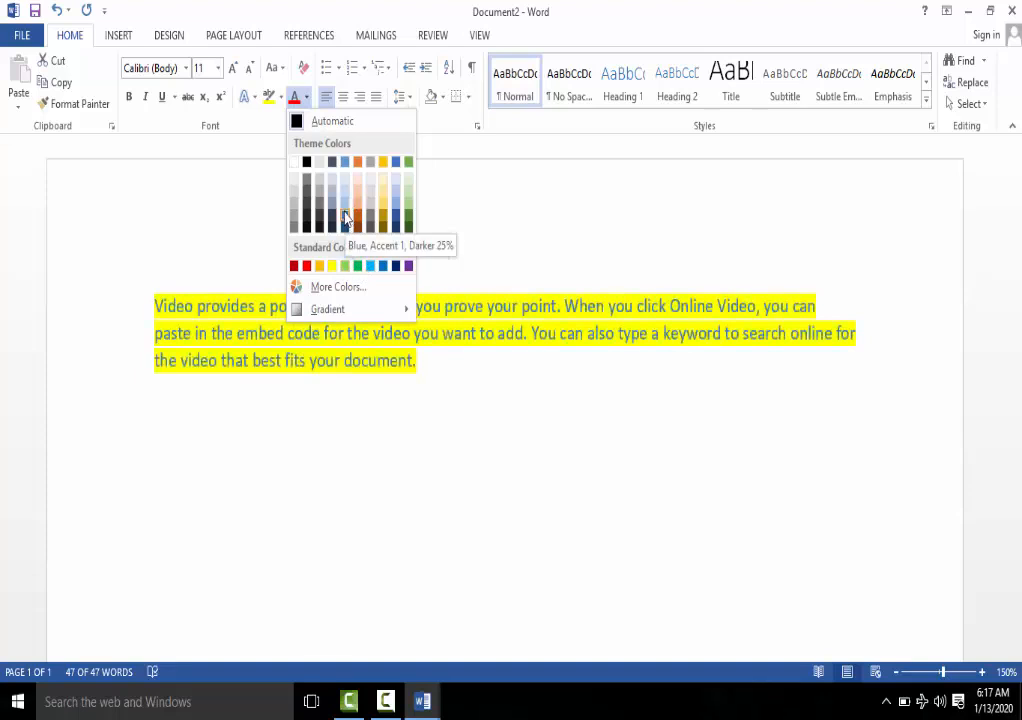
pyautogui.click(344, 164)
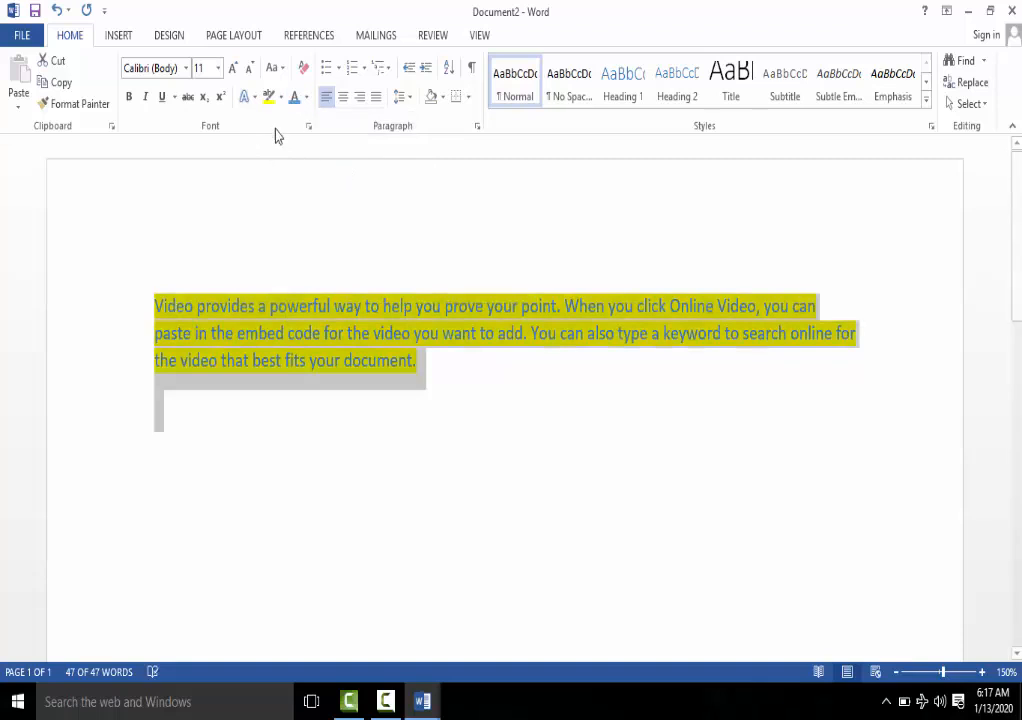
# - Apply Sentence case and lowercase in turn to the whole paragraph
pyautogui.click(275, 70)
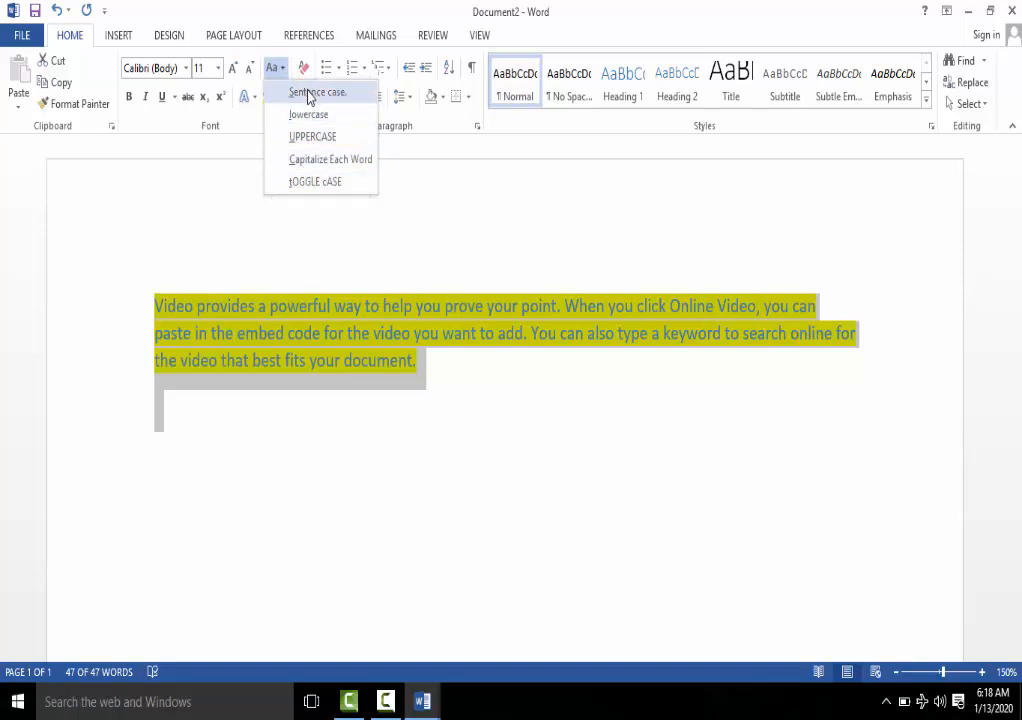
pyautogui.click(308, 93)
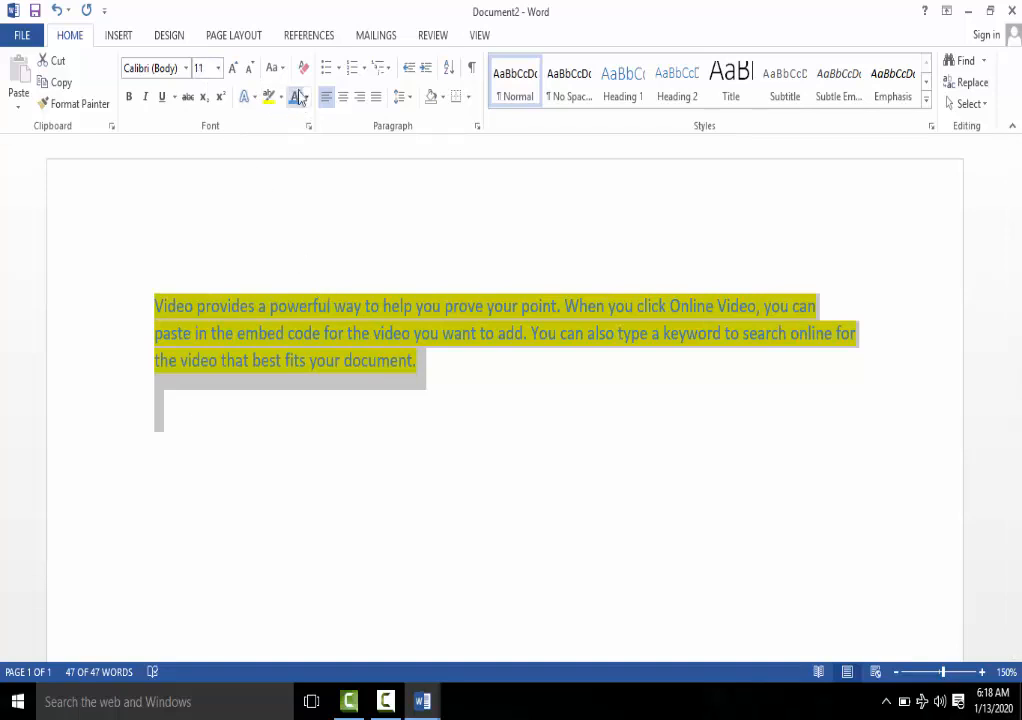
pyautogui.click(275, 68)
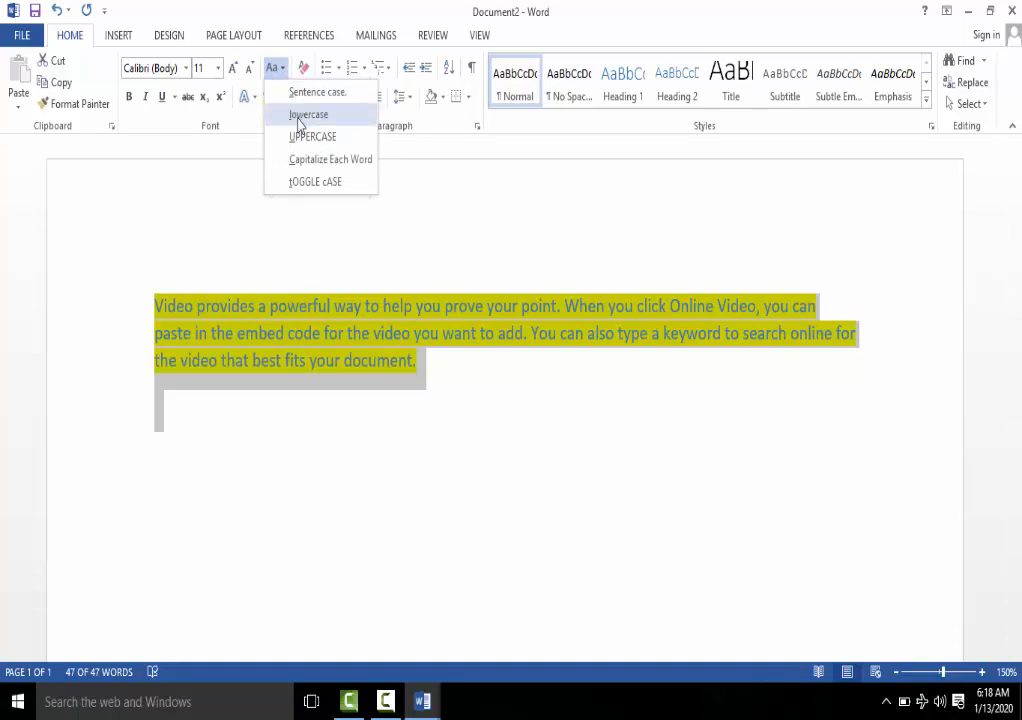
pyautogui.click(300, 115)
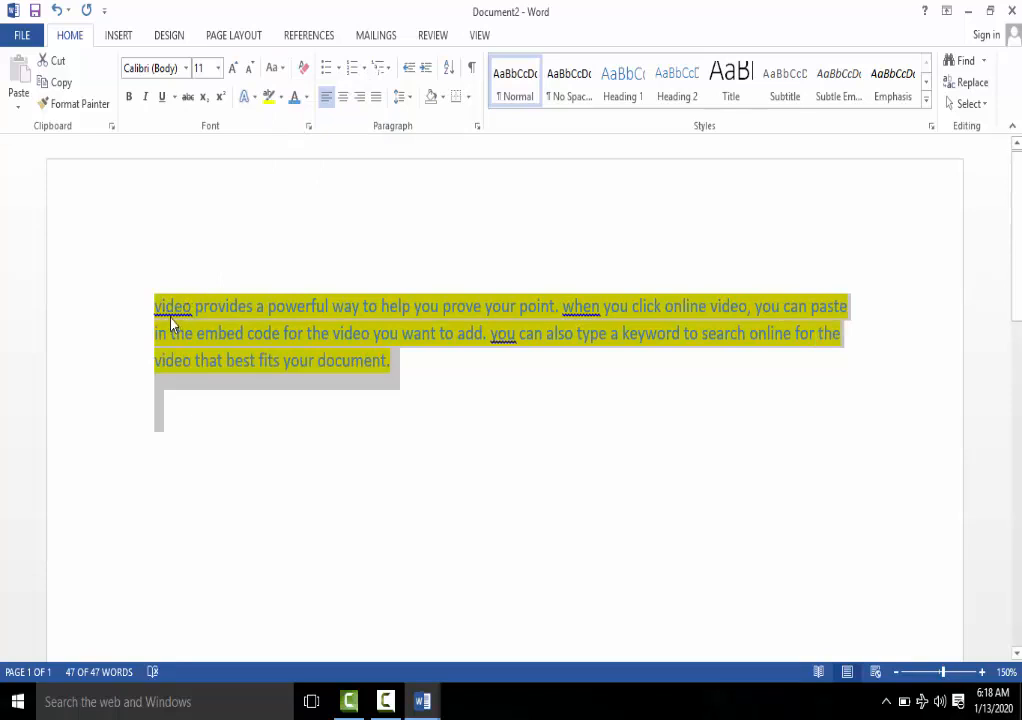
pyautogui.click(201, 327)
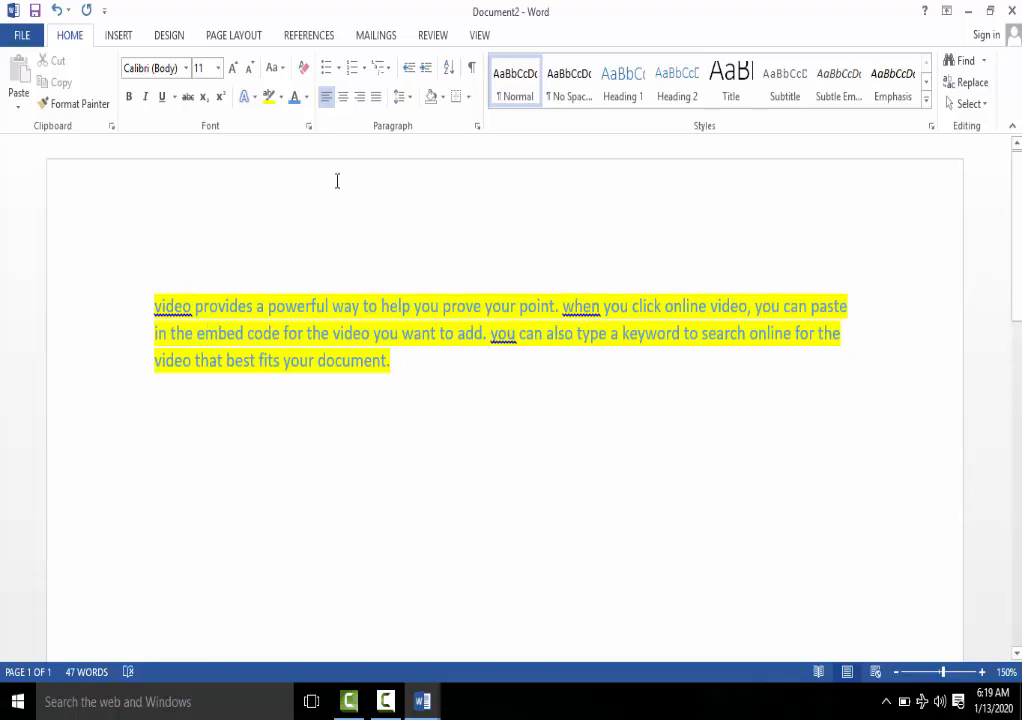
# - Select the entire paragraph again and change its case to UPPERCASE
pyautogui.hotkey('ctrl', 'a')
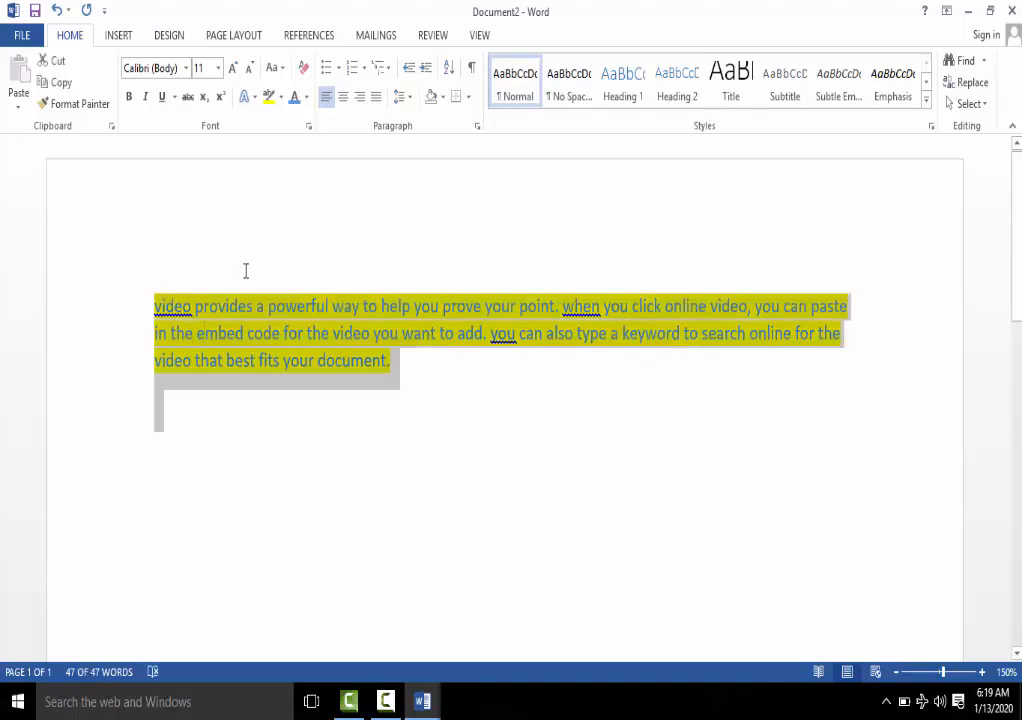
pyautogui.click(278, 72)
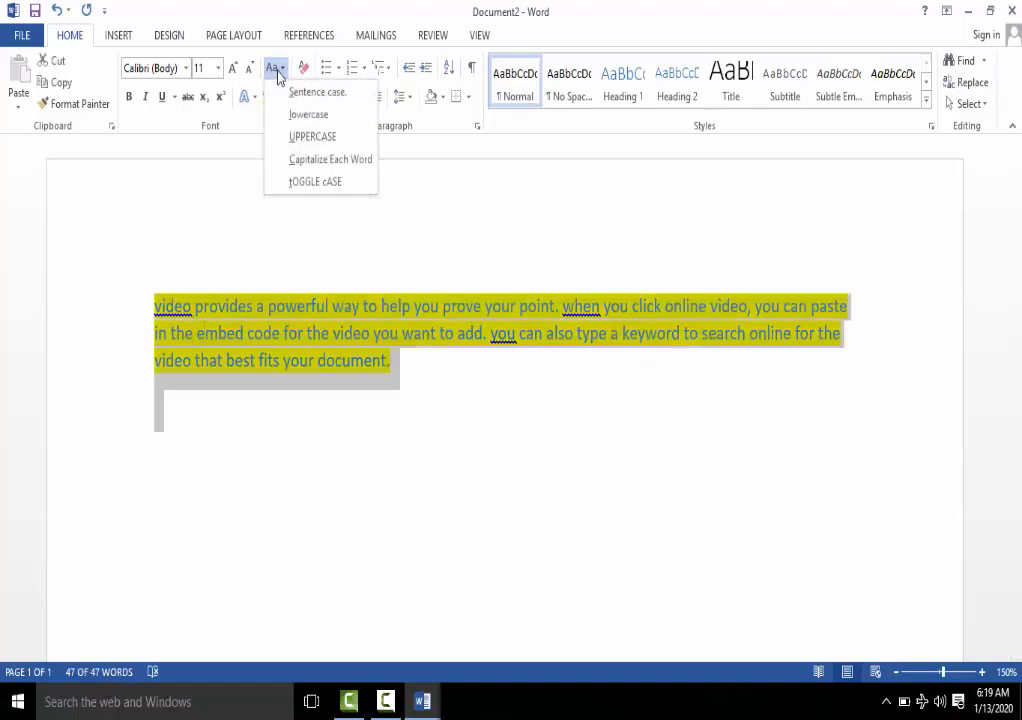
pyautogui.click(302, 137)
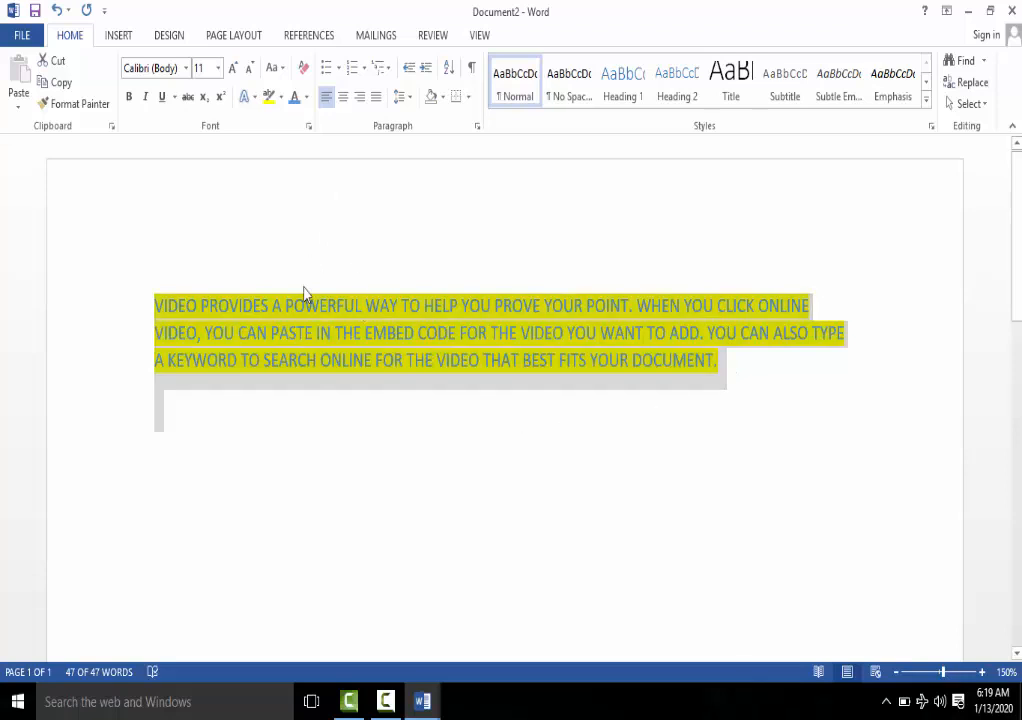
# - Change the whole paragraph's case to Capitalize Each Word and check the initial letters of the first words
pyautogui.click(308, 308)
pyautogui.hotkey('ctrl', 'a')
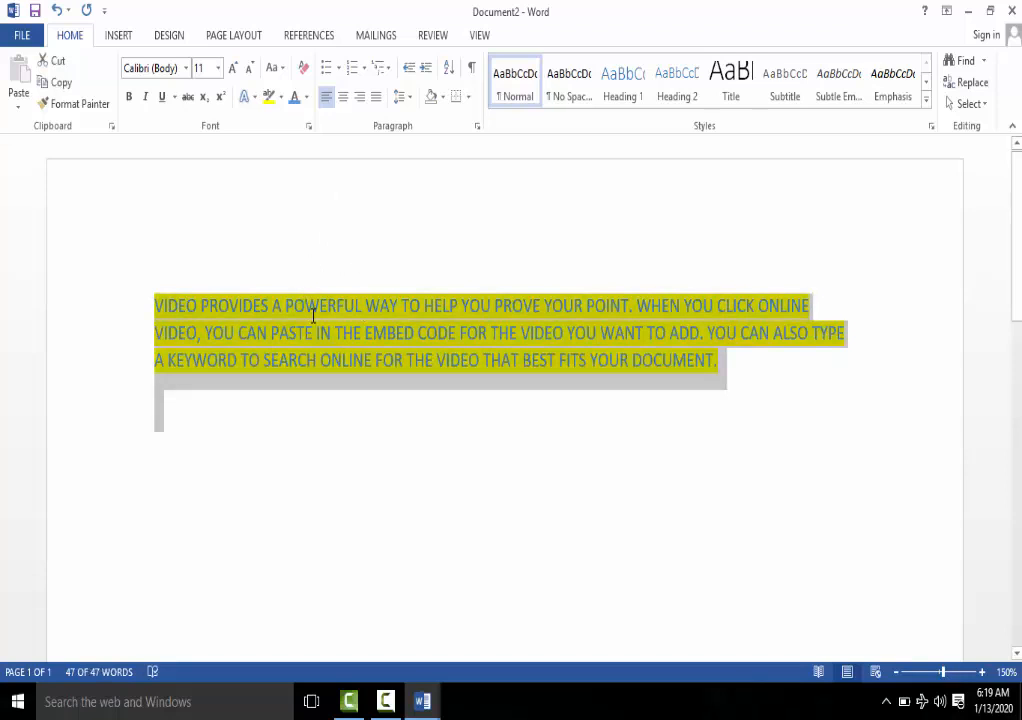
pyautogui.click(275, 67)
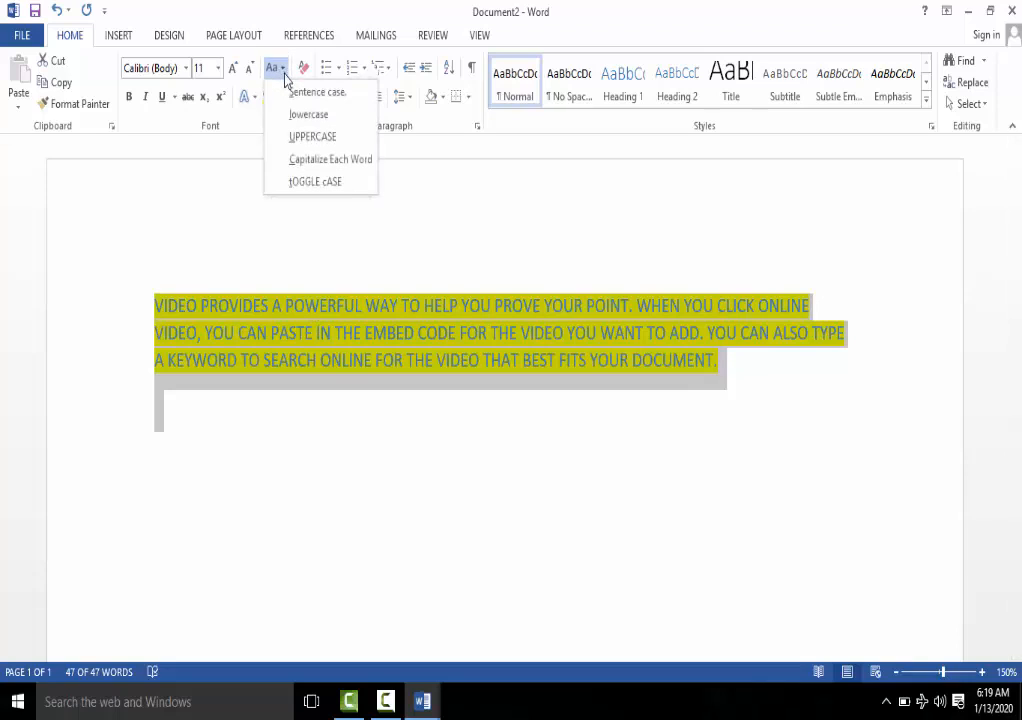
pyautogui.click(325, 160)
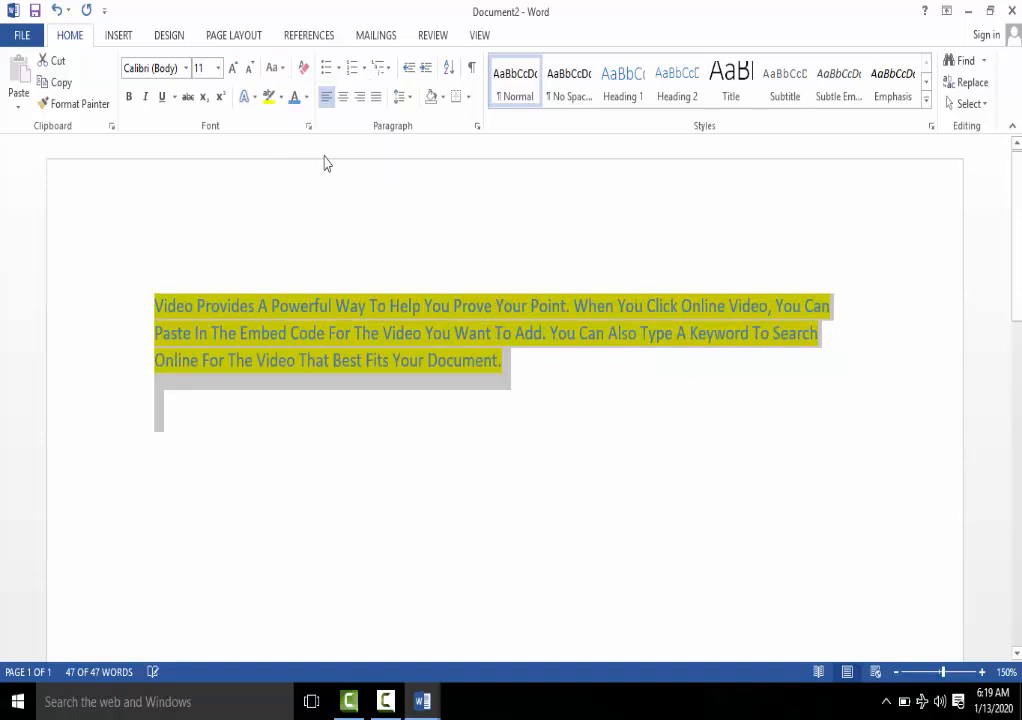
pyautogui.click(392, 345)
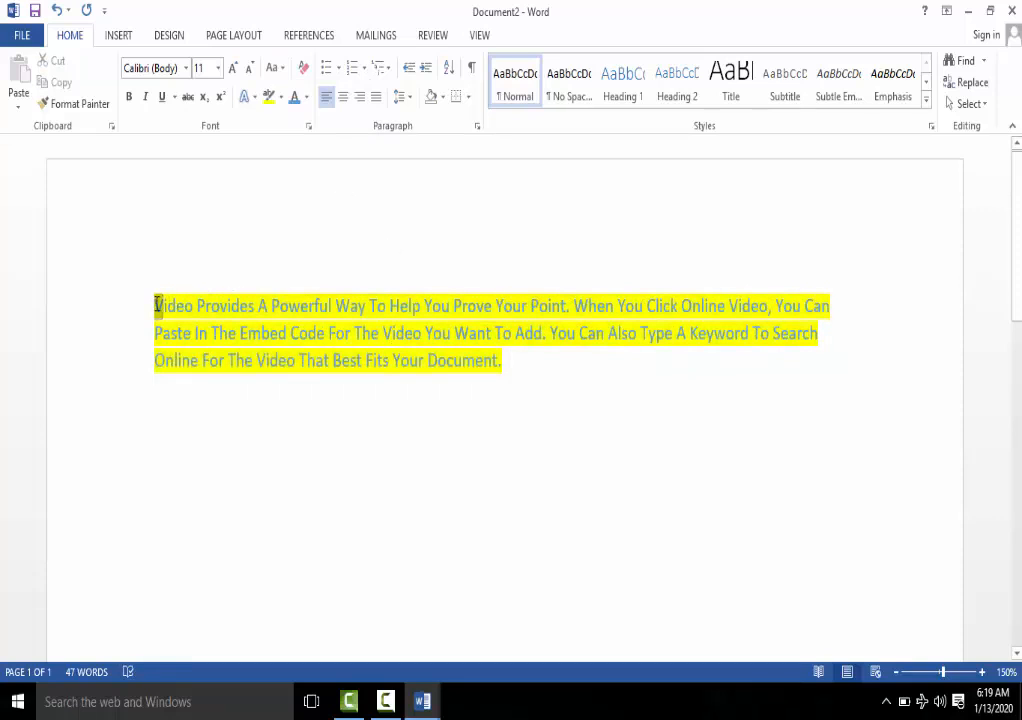
pyautogui.moveTo(155, 304); pyautogui.dragTo(179, 311)
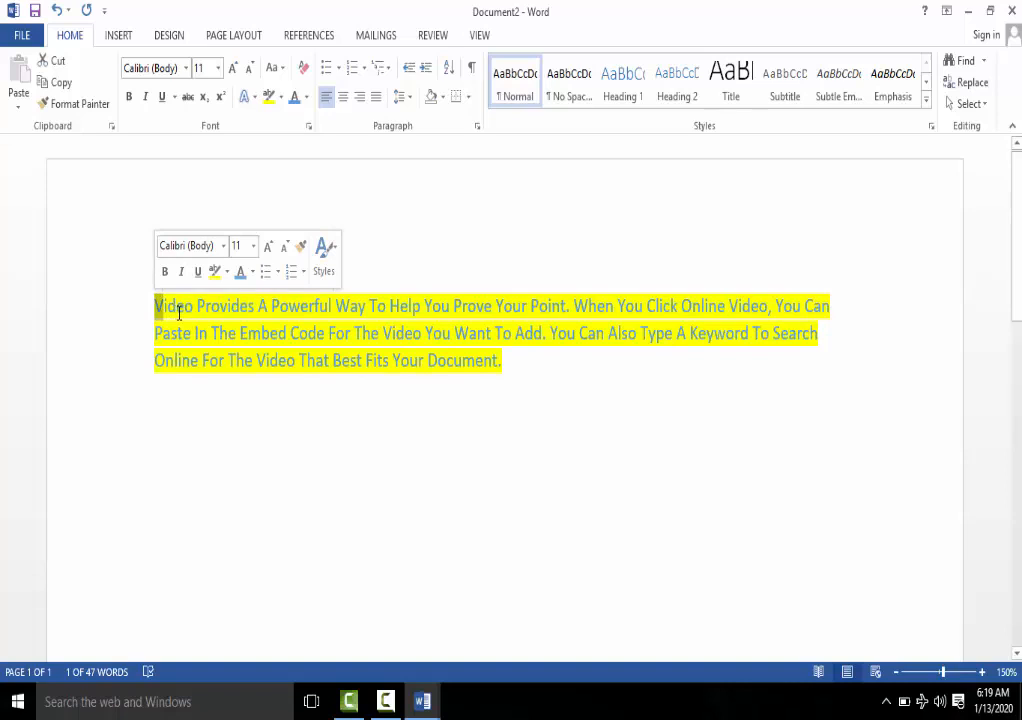
pyautogui.click(178, 311)
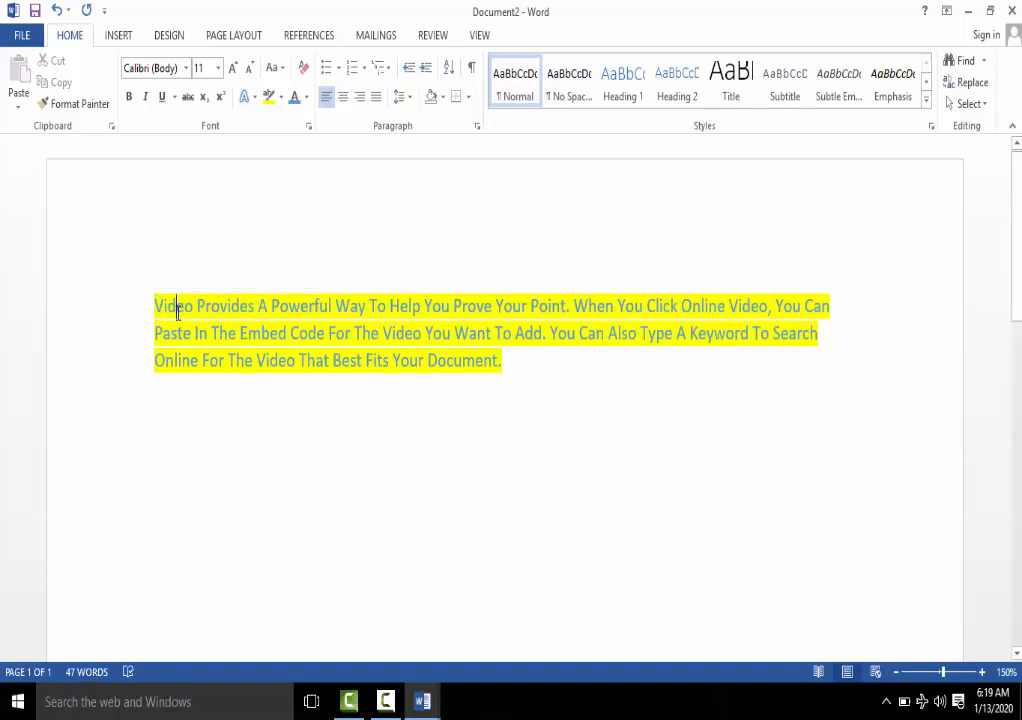
pyautogui.moveTo(164, 308); pyautogui.dragTo(207, 306)
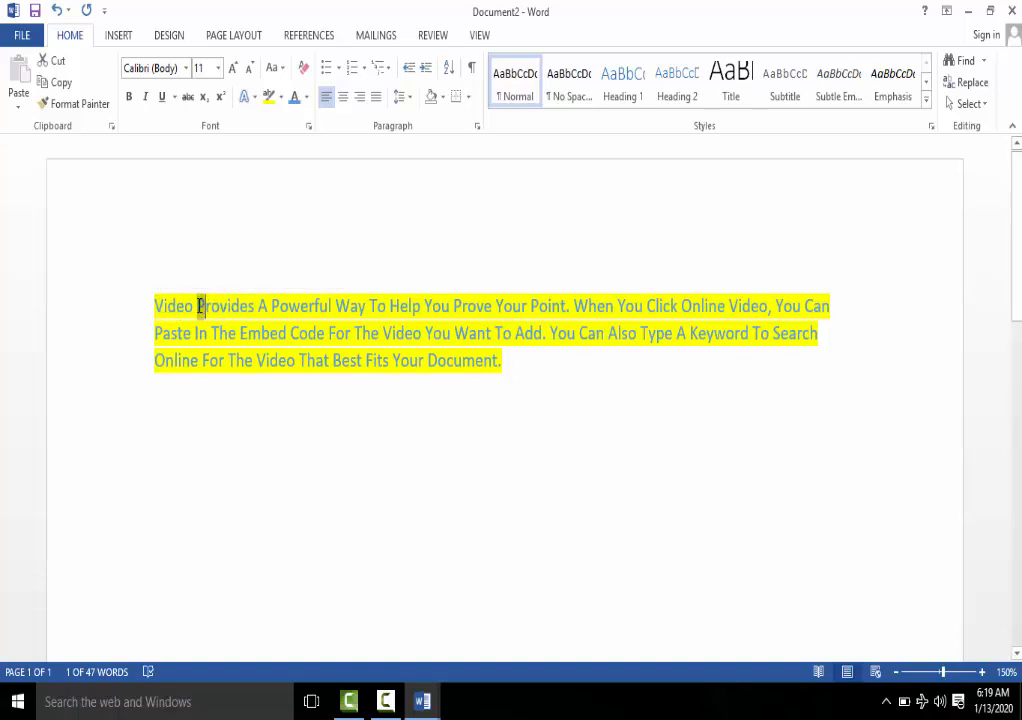
pyautogui.moveTo(270, 306)
pyautogui.mouseDown()
pyautogui.moveTo(260, 305)
pyautogui.moveTo(282, 306)
pyautogui.mouseUp()
# - Select the entire text and invert its capitalization with tOGGLE cASE
pyautogui.hotkey('ctrl', 'a')
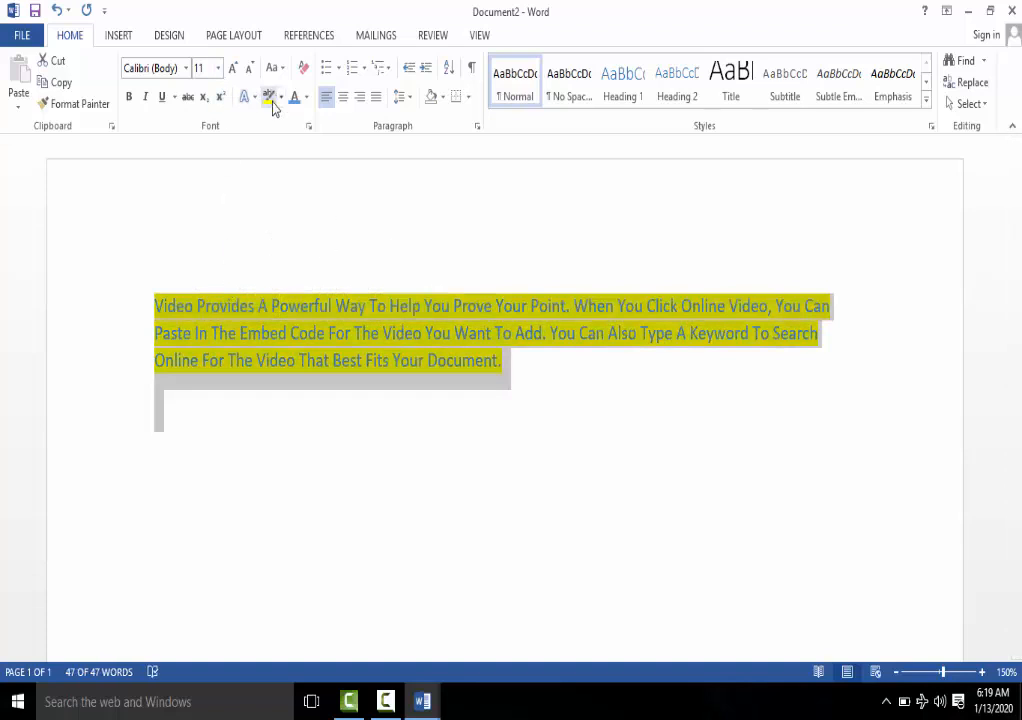
pyautogui.click(283, 69)
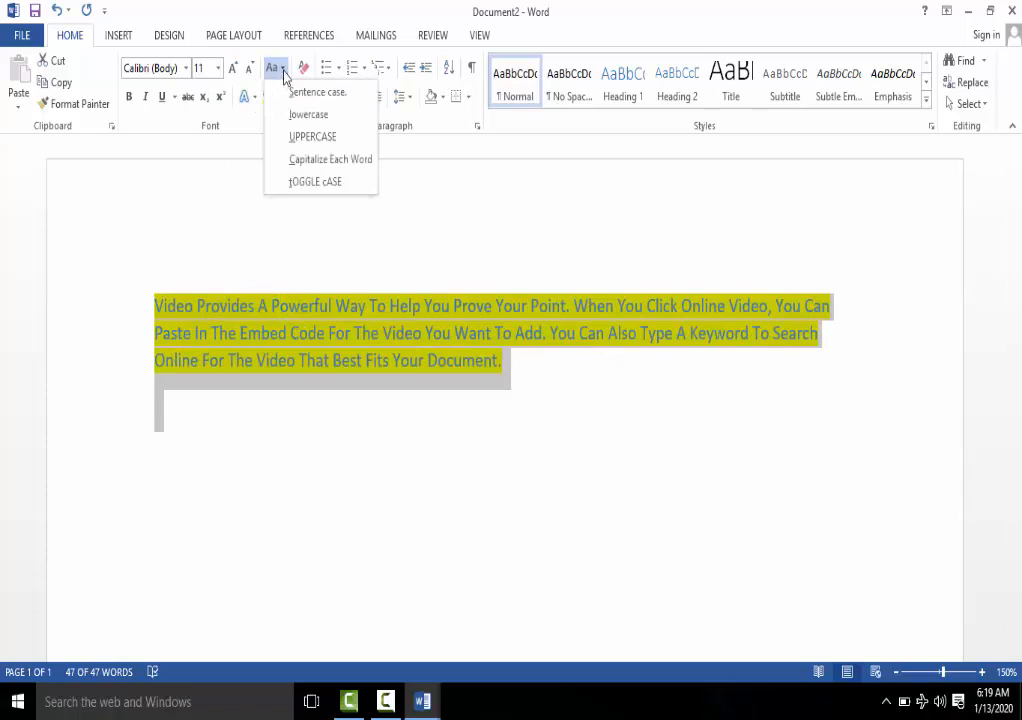
pyautogui.click(318, 182)
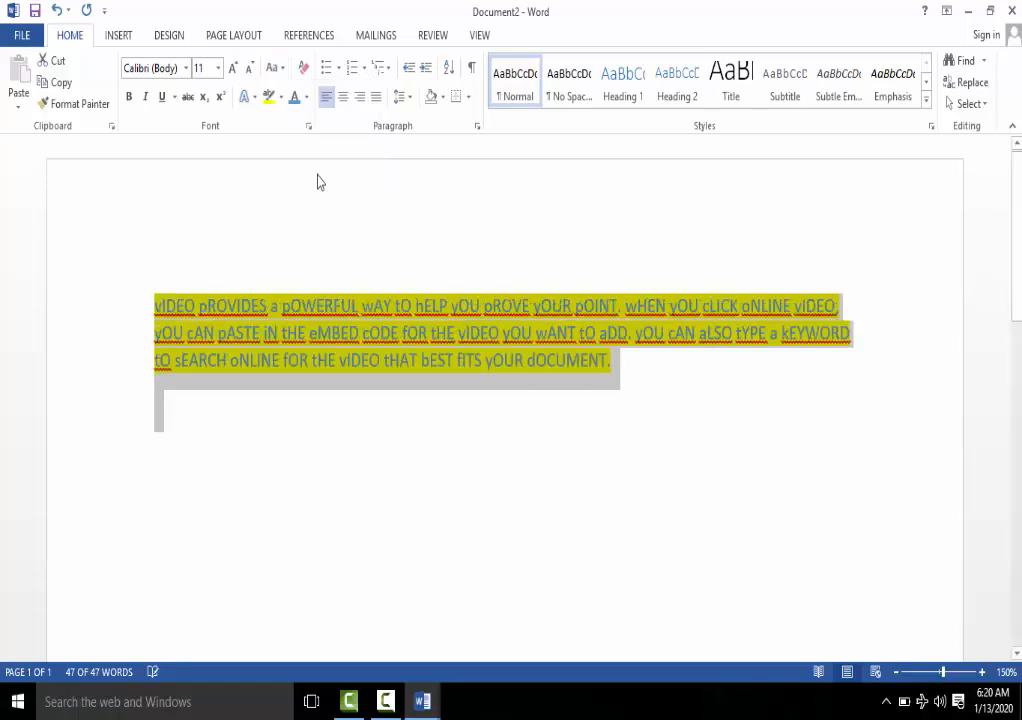
# - Apply Sentence case to only the second word of the paragraph, "pROVIDES"
pyautogui.click(276, 364)
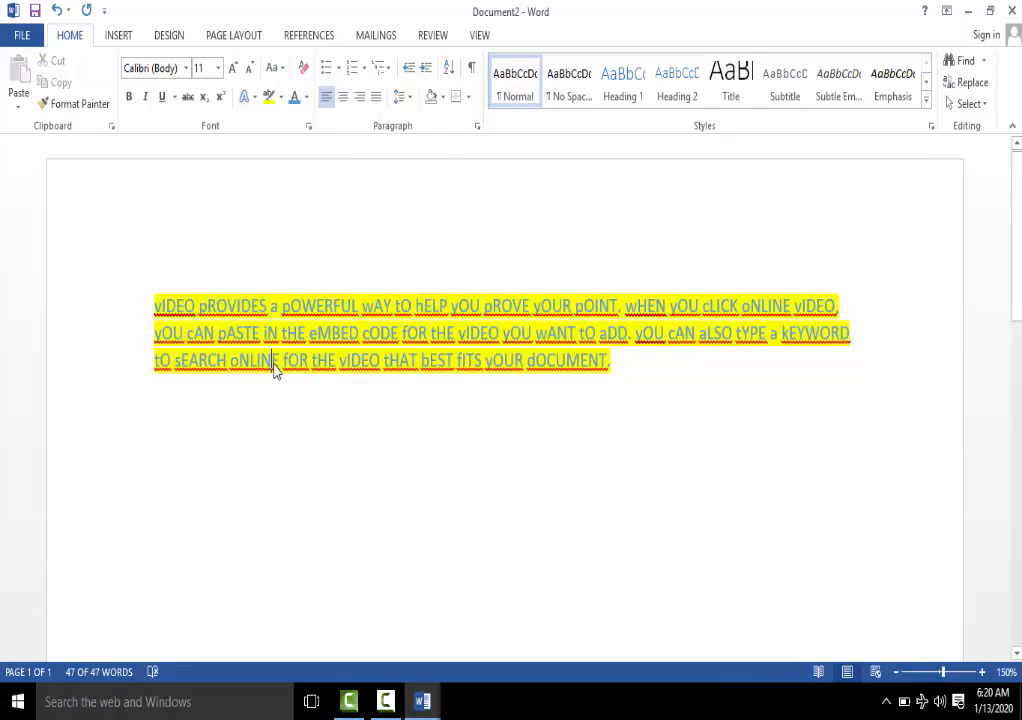
pyautogui.doubleClick(198, 308)
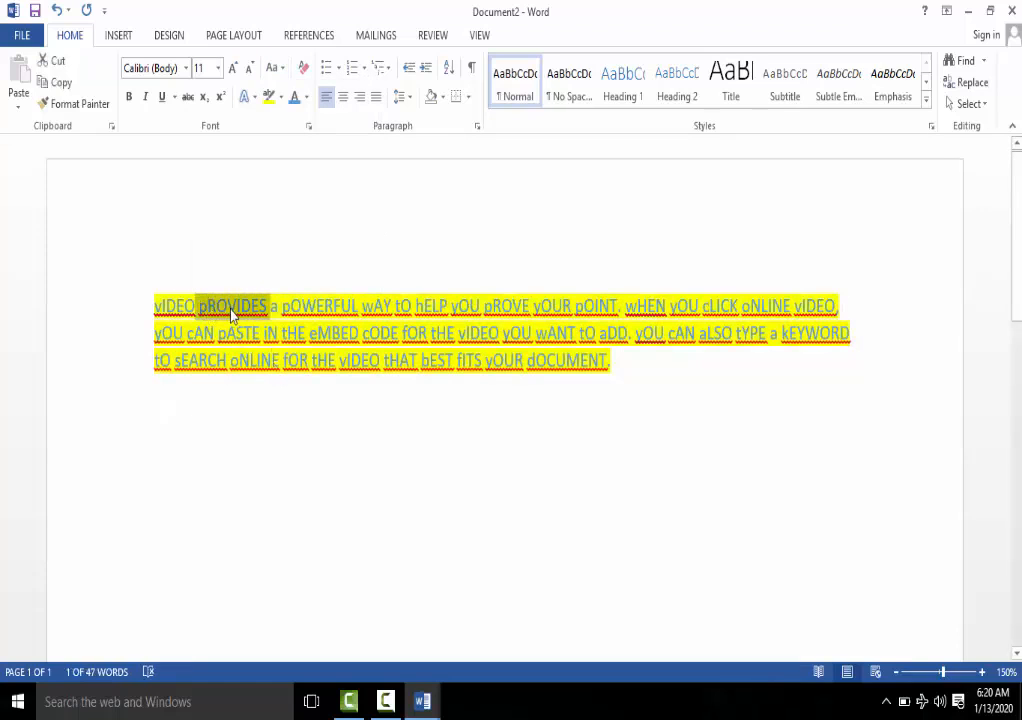
pyautogui.click(236, 308)
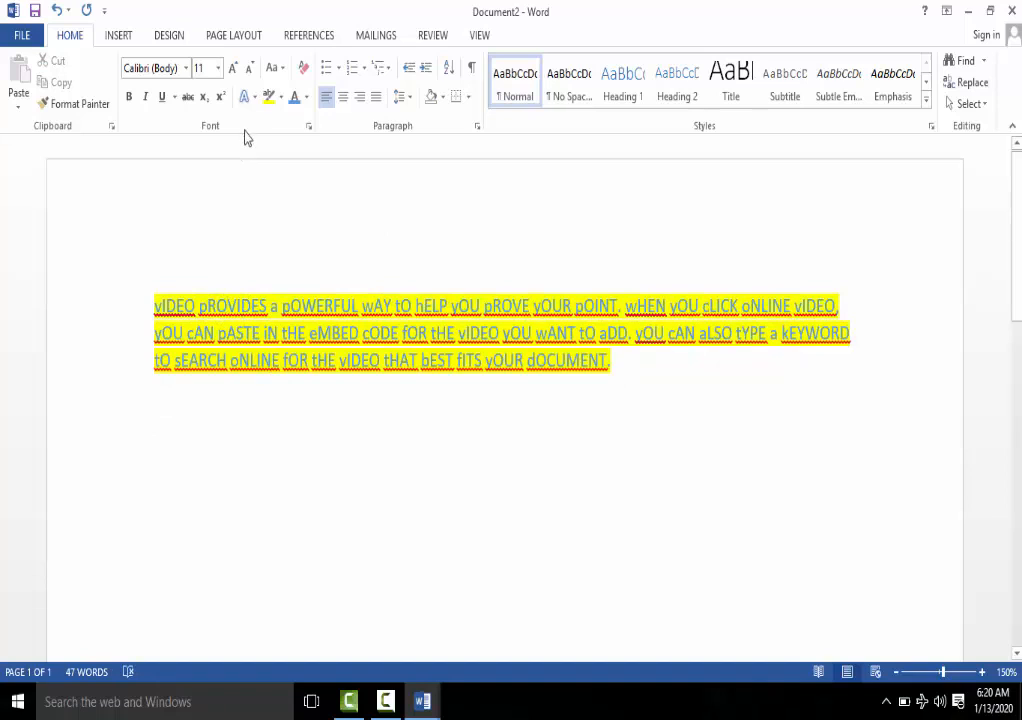
pyautogui.click(285, 71)
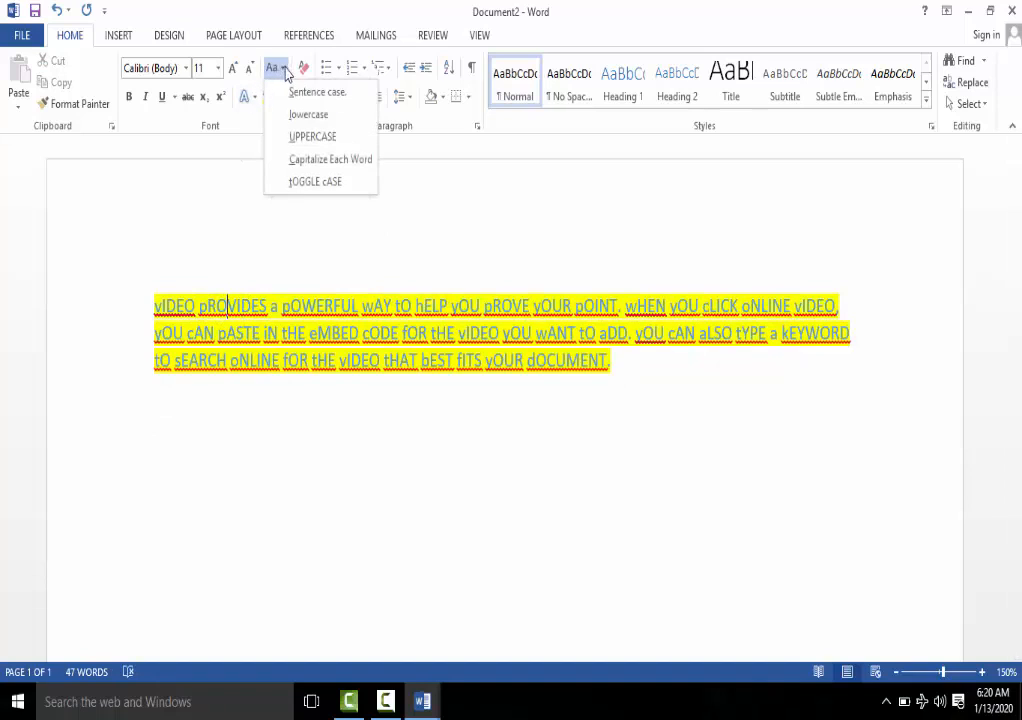
pyautogui.click(292, 88)
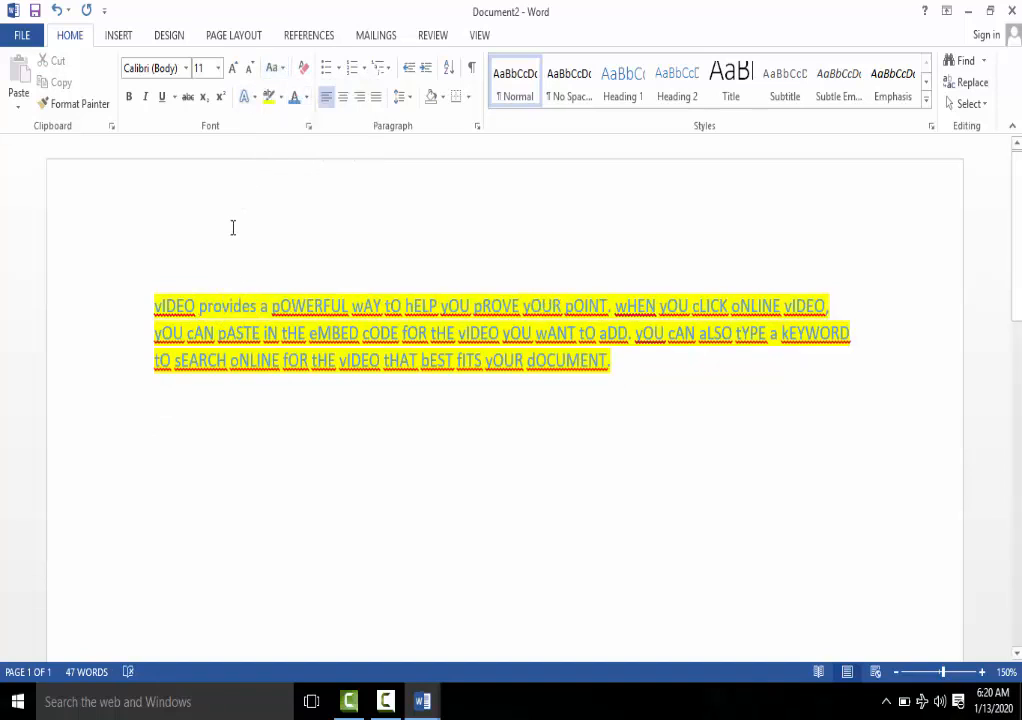
# - Select the entire text, change its case to Sentence case and deselect it
pyautogui.hotkey('ctrl', 'a')
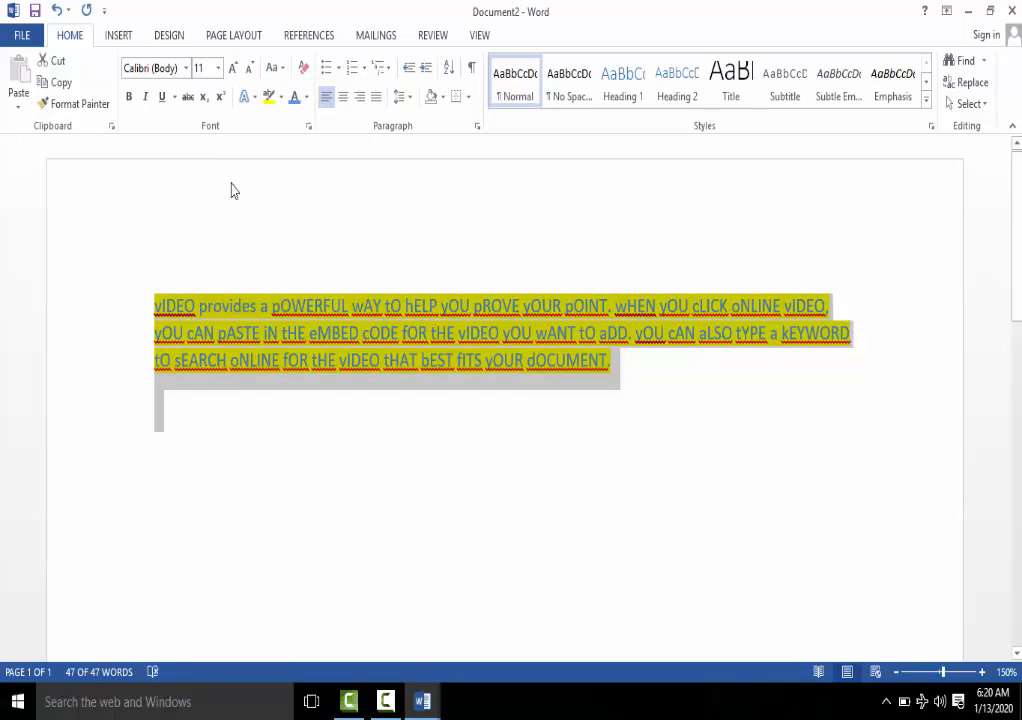
pyautogui.click(275, 67)
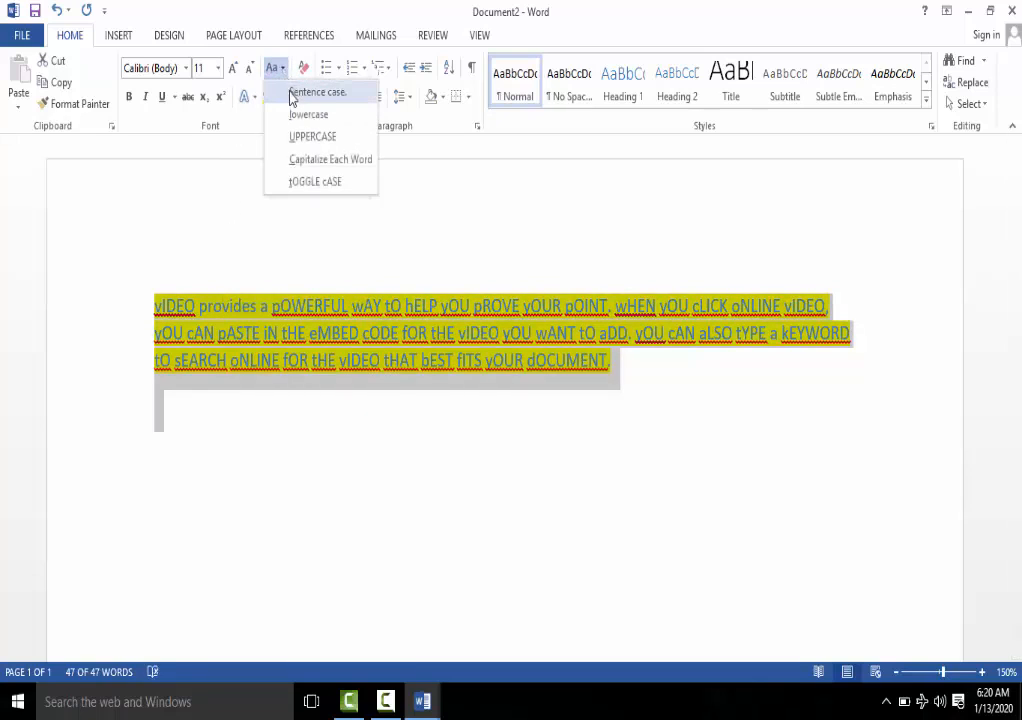
pyautogui.click(292, 97)
pyautogui.click(276, 303)
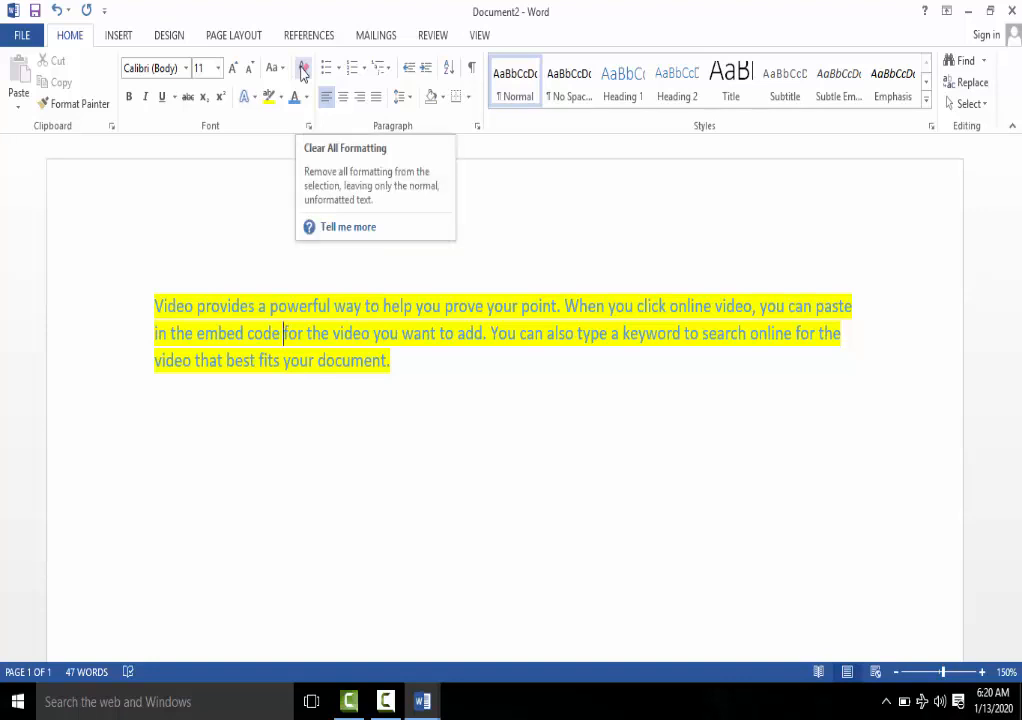
# - Undo the recent case changes back to the all-lowercase version of the paragraph
pyautogui.hotkey('ctrl', 'z')
pyautogui.hotkey('ctrl', 'z')
pyautogui.hotkey('ctrl', 'z')
pyautogui.hotkey('ctrl', 'z')
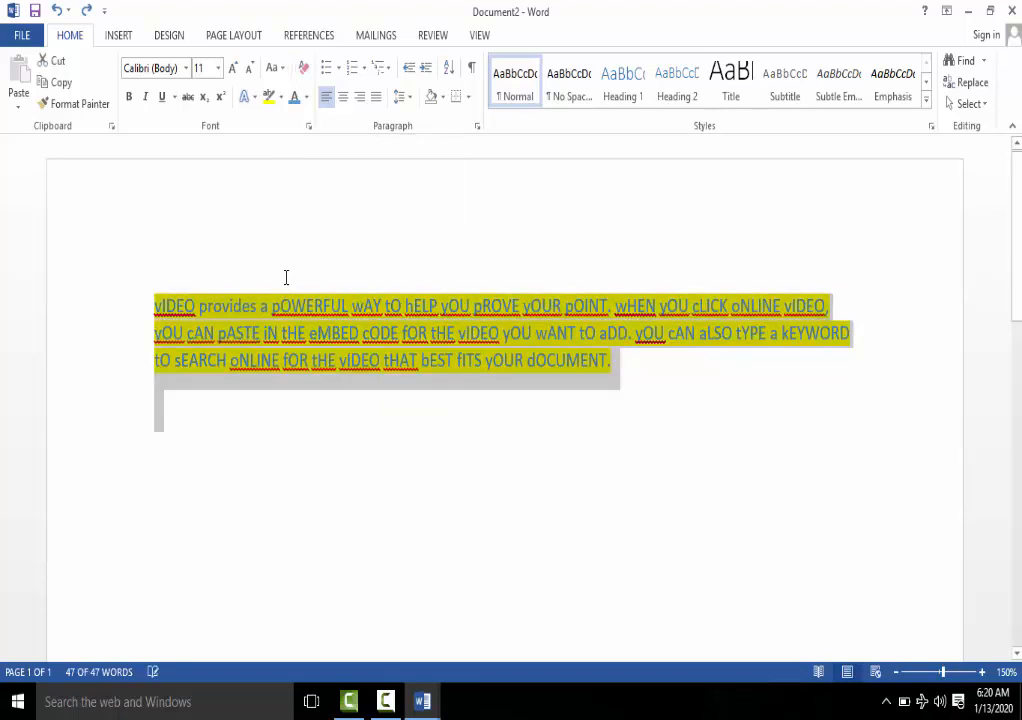
pyautogui.hotkey('ctrl', 'z')
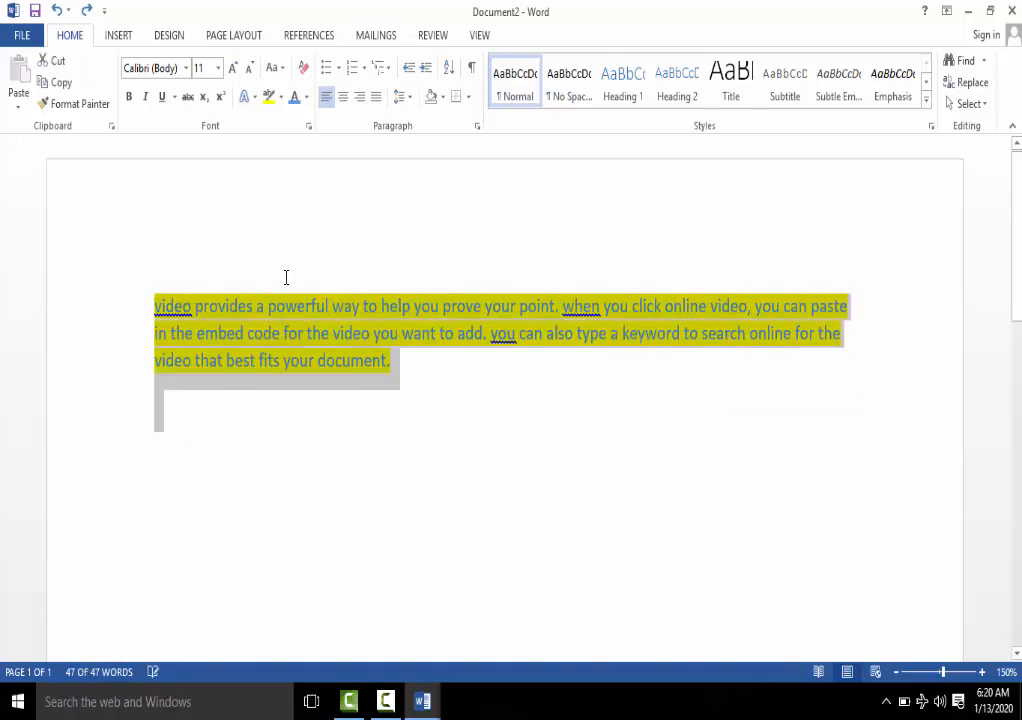
# - Change the whole paragraph to Sentence case and remove its yellow highlighting with No Color
pyautogui.click(274, 67)
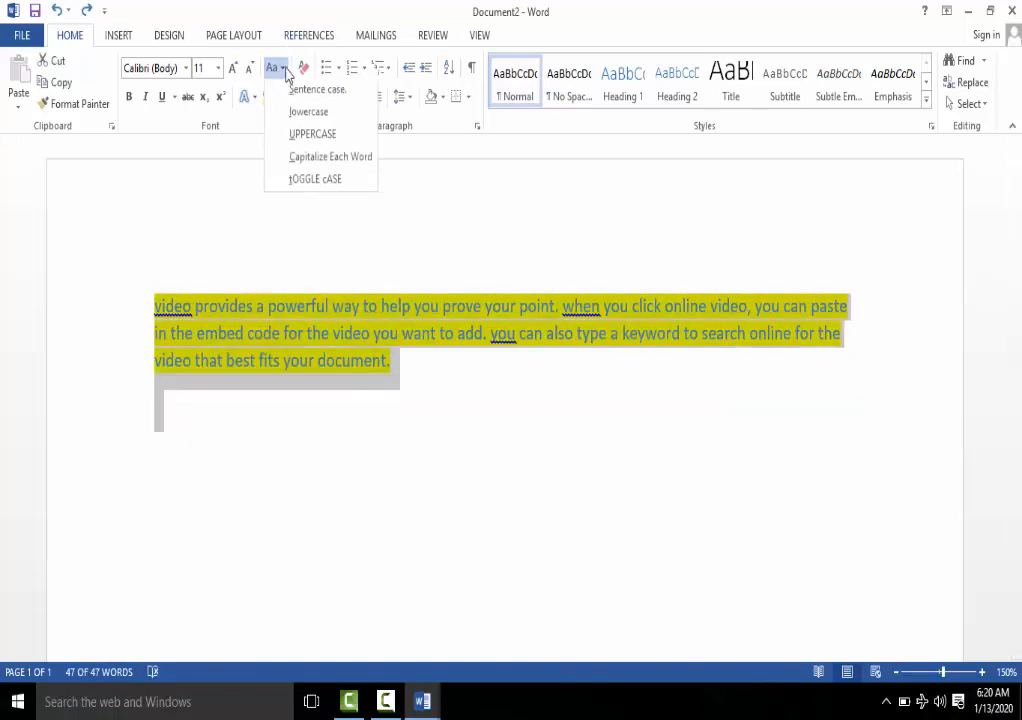
pyautogui.click(286, 97)
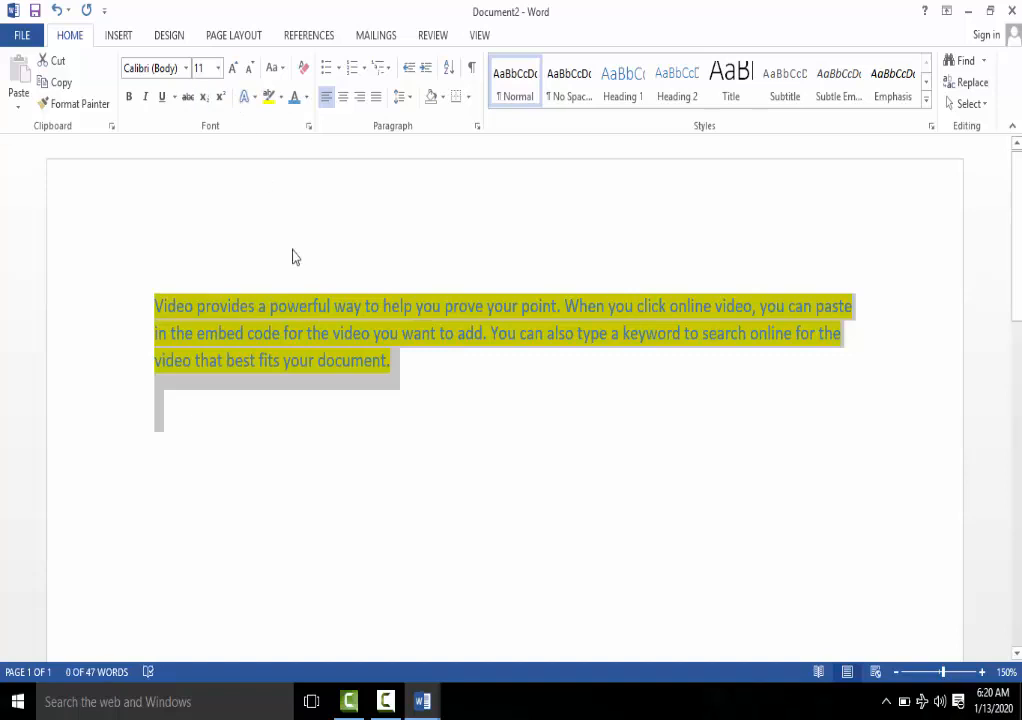
pyautogui.click(281, 97)
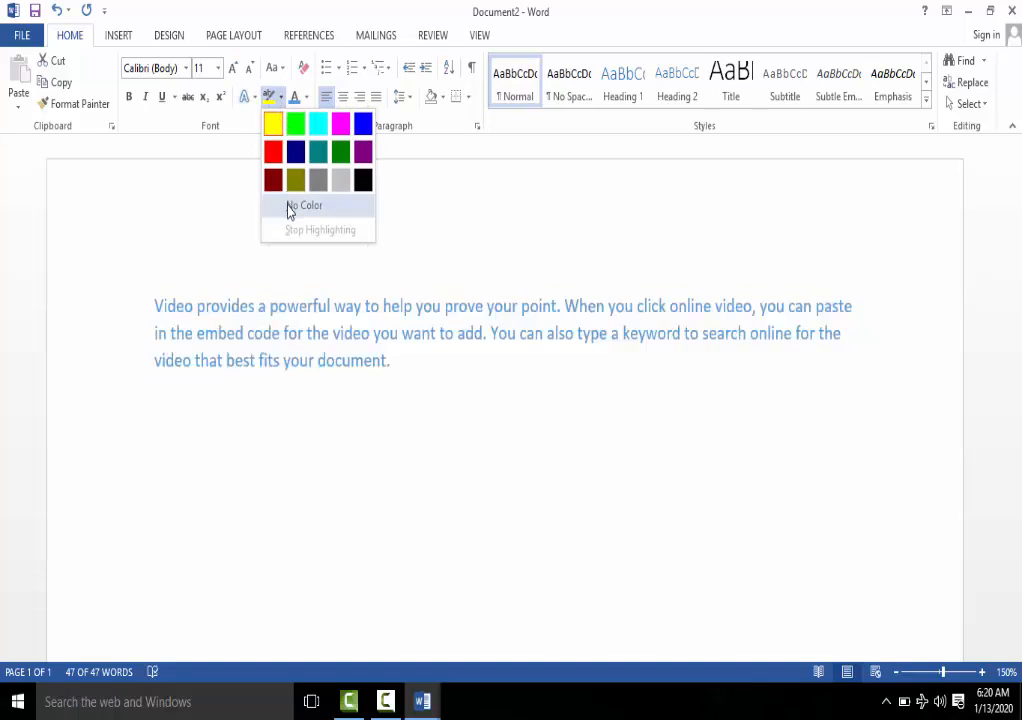
pyautogui.click(290, 205)
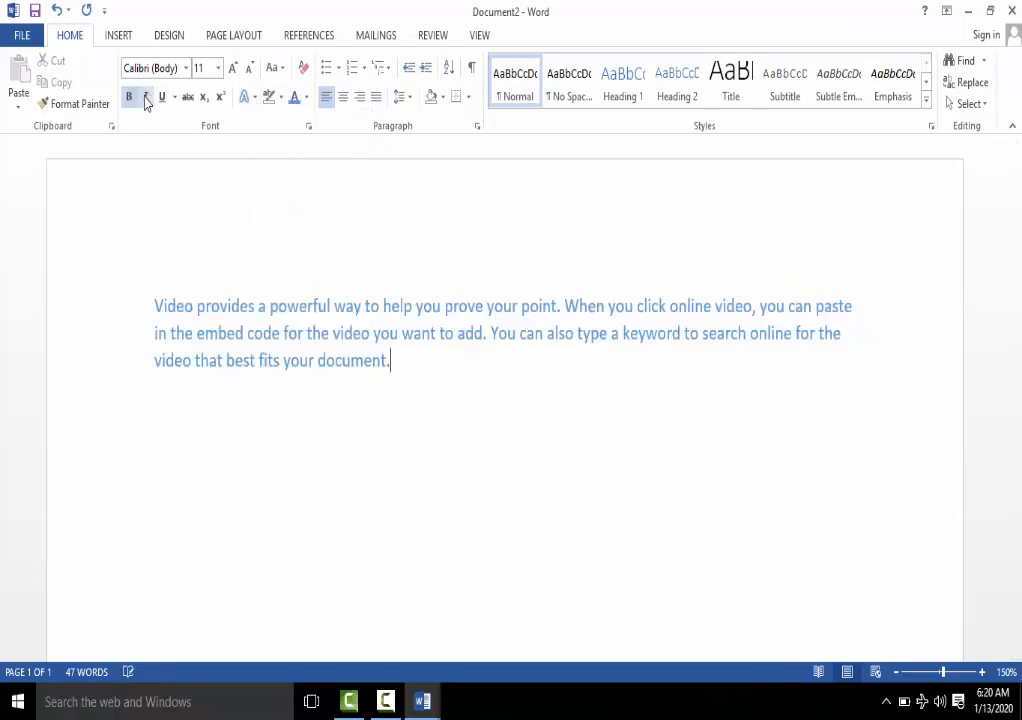
# - Make the entire paragraph bold, italic and underlined, and set its font color to standard red
pyautogui.hotkey('ctrl', 'a')
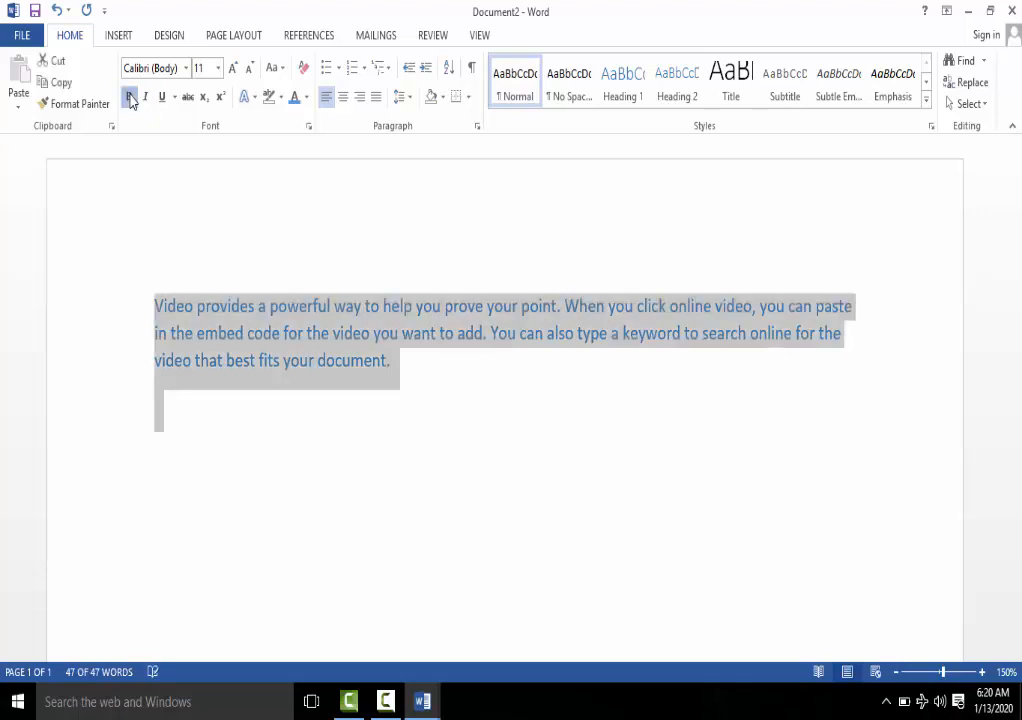
pyautogui.click(128, 96)
pyautogui.click(145, 96)
pyautogui.click(162, 97)
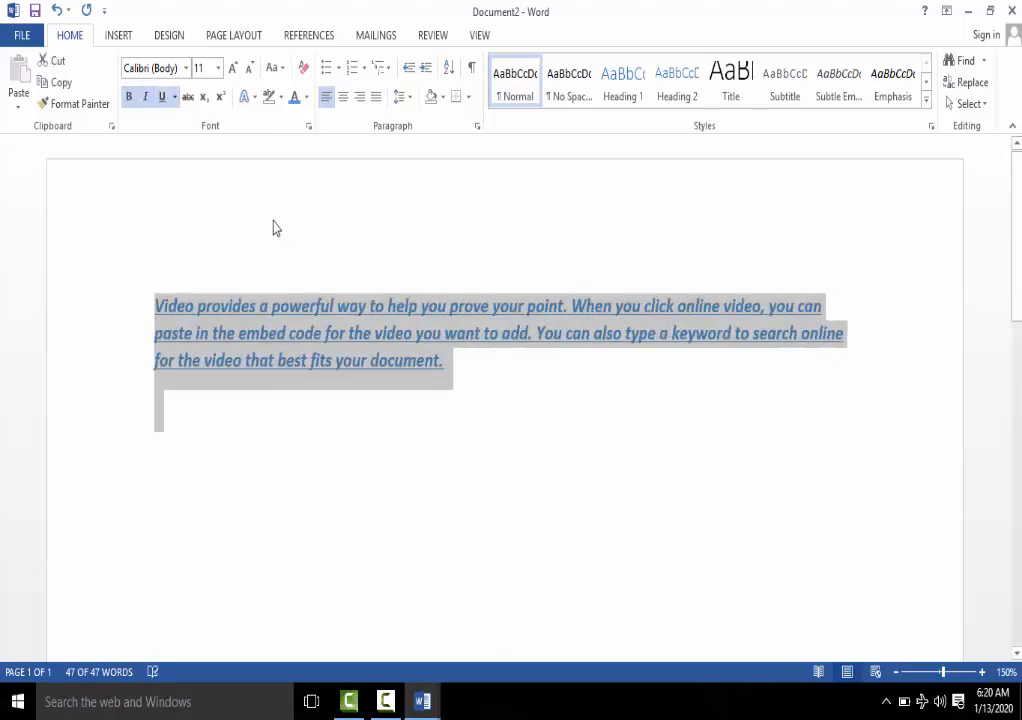
pyautogui.click(306, 98)
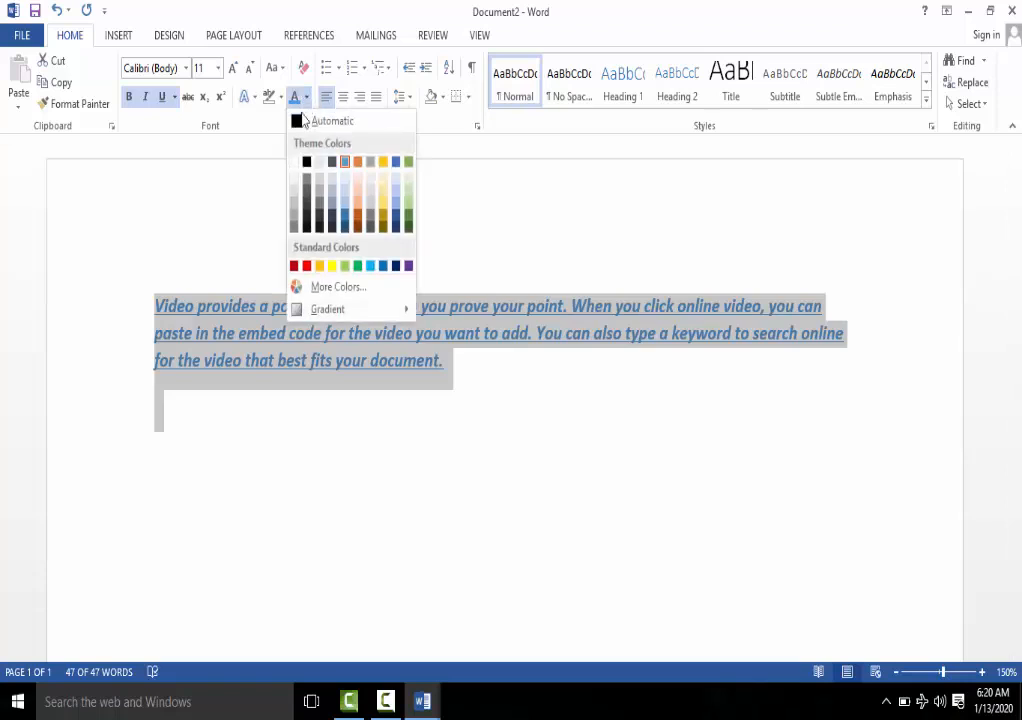
pyautogui.click(306, 266)
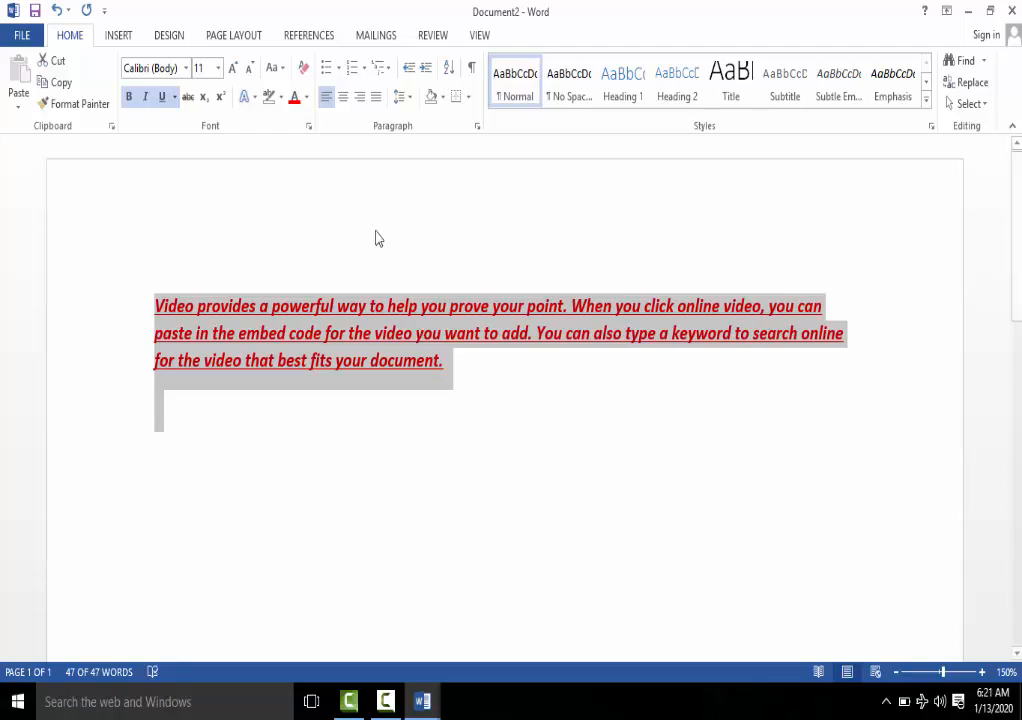
# - Clear all formatting from the selected paragraph
pyautogui.click(302, 72)
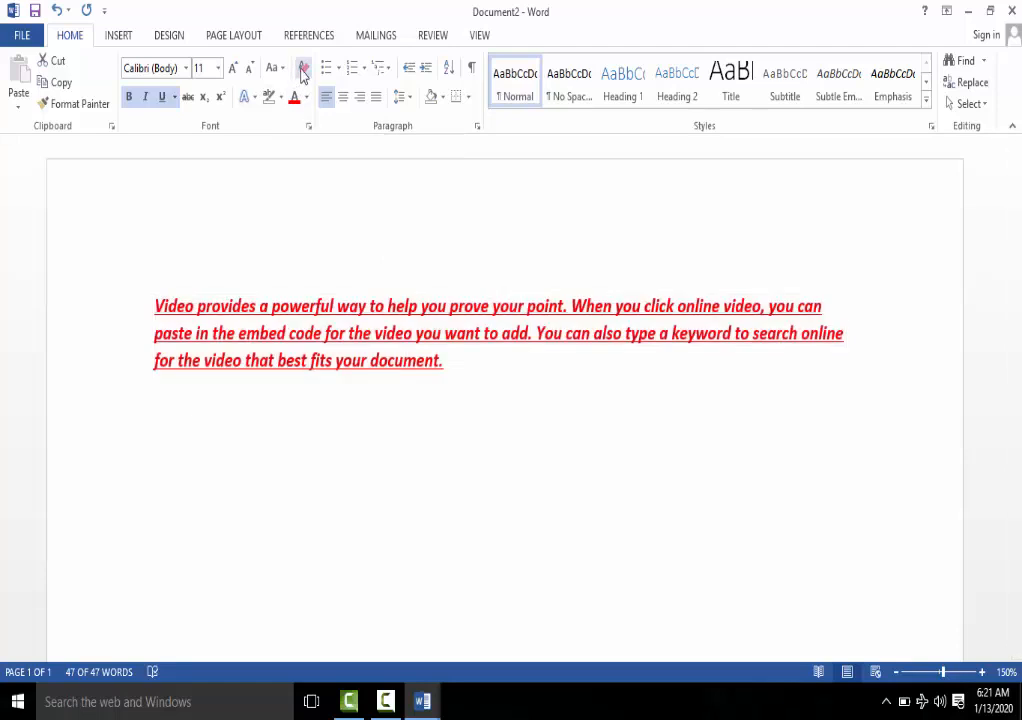